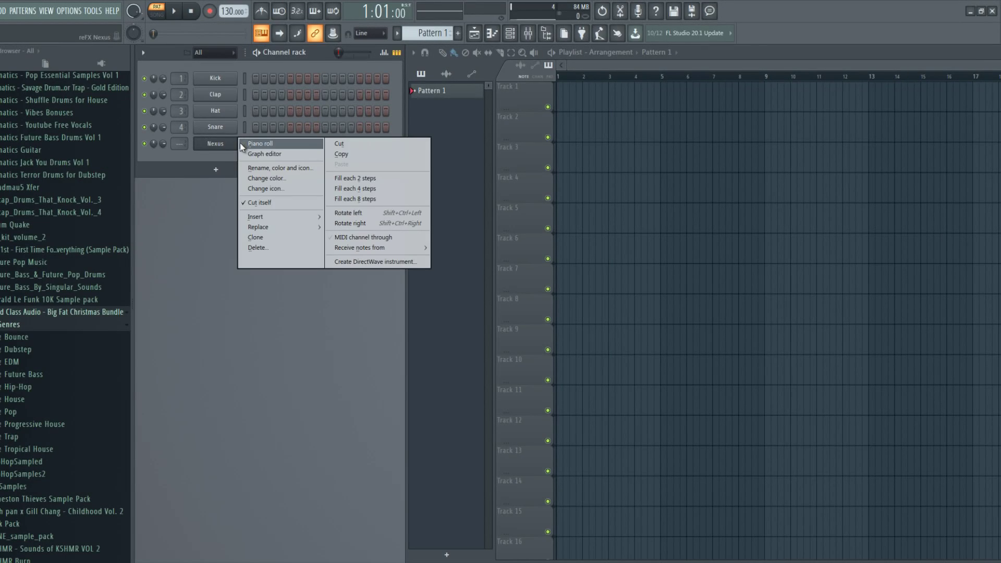
# Open the Nexus piano roll and set its scale highlighting to Automatic.
pyautogui.click(273, 141)
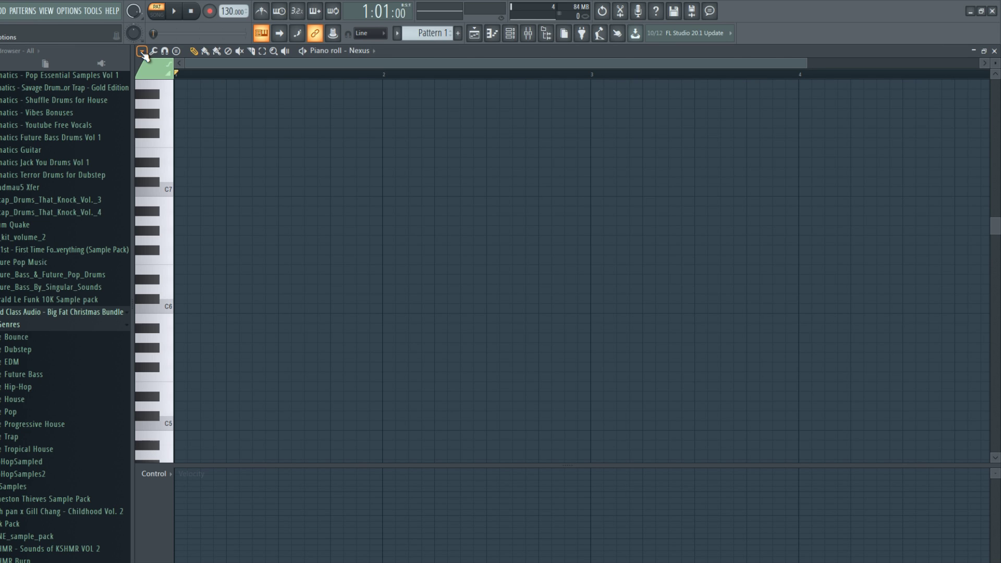
pyautogui.click(190, 72)
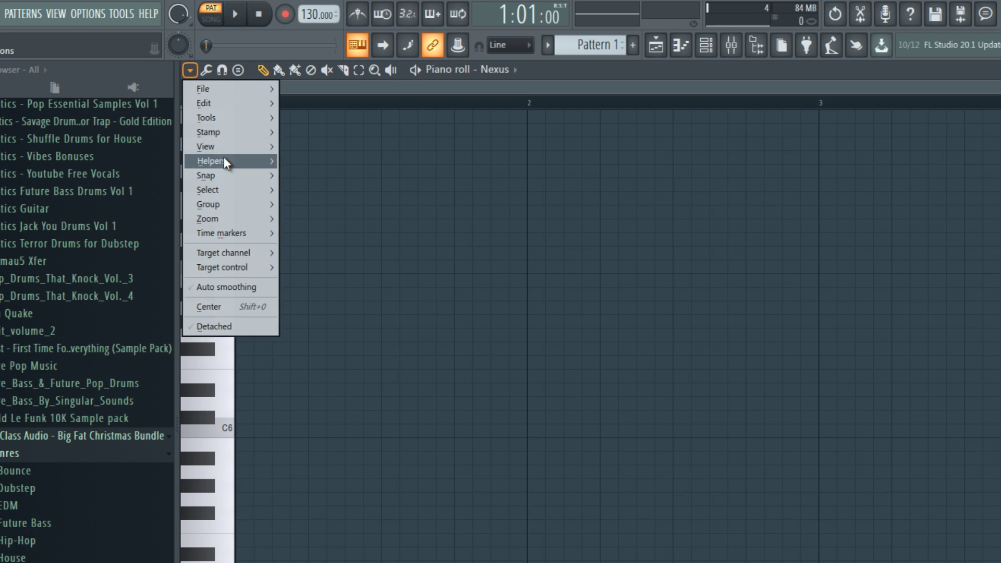
pyautogui.moveTo(256, 161)
pyautogui.moveTo(334, 176)
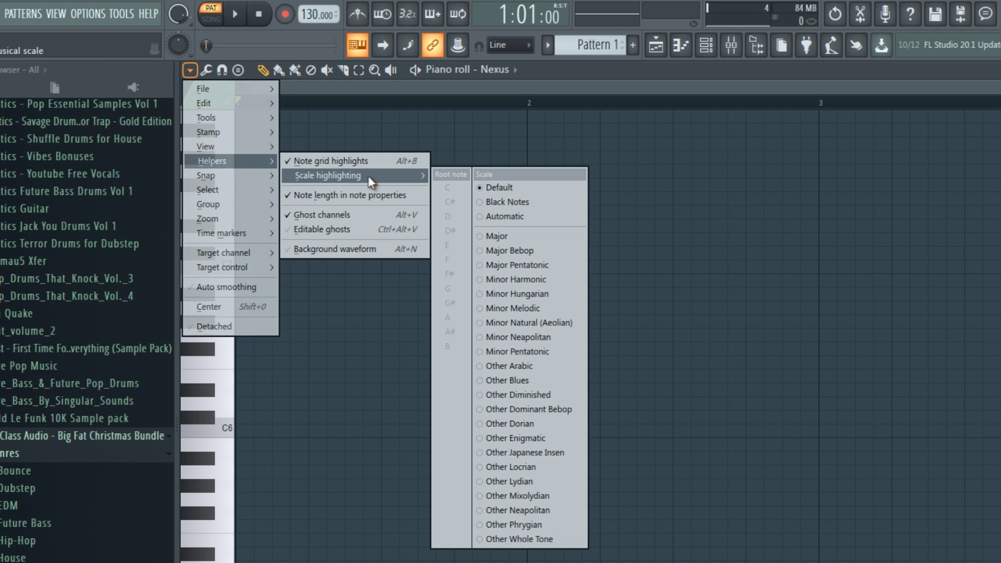
pyautogui.click(517, 217)
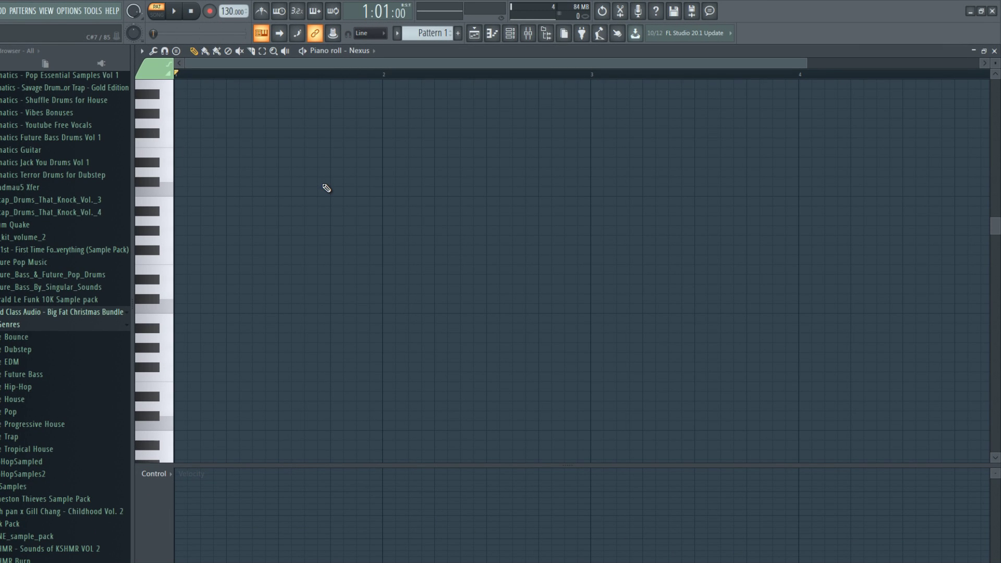
# Draw one-bar bass notes F4, A4, D4 and C#4 in bars 1 to 4.
pyautogui.scroll(-1, 309, 211)
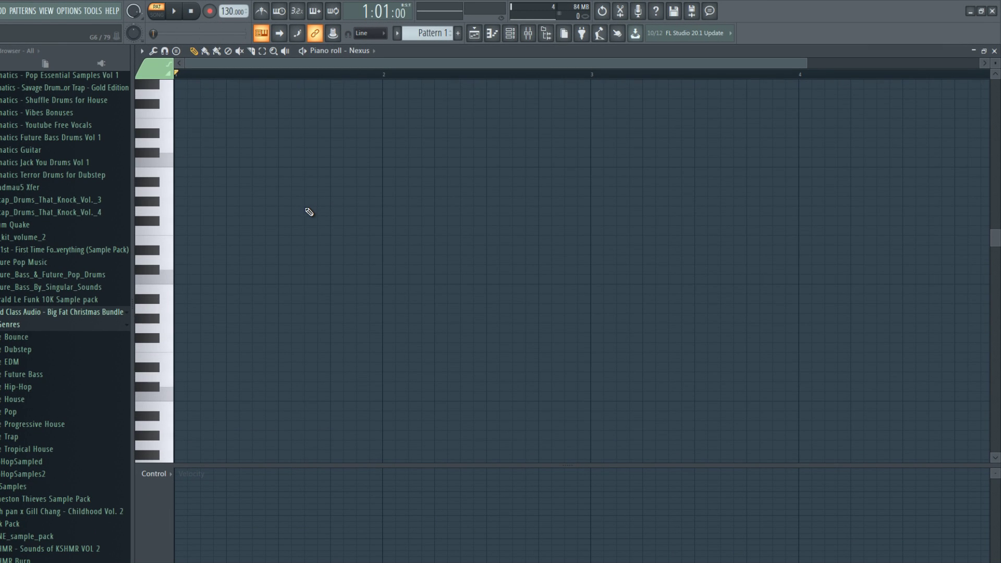
pyautogui.click(180, 351)
pyautogui.scroll(1, 328, 358)
pyautogui.press('space')
pyautogui.scroll(-3, 413, 340)
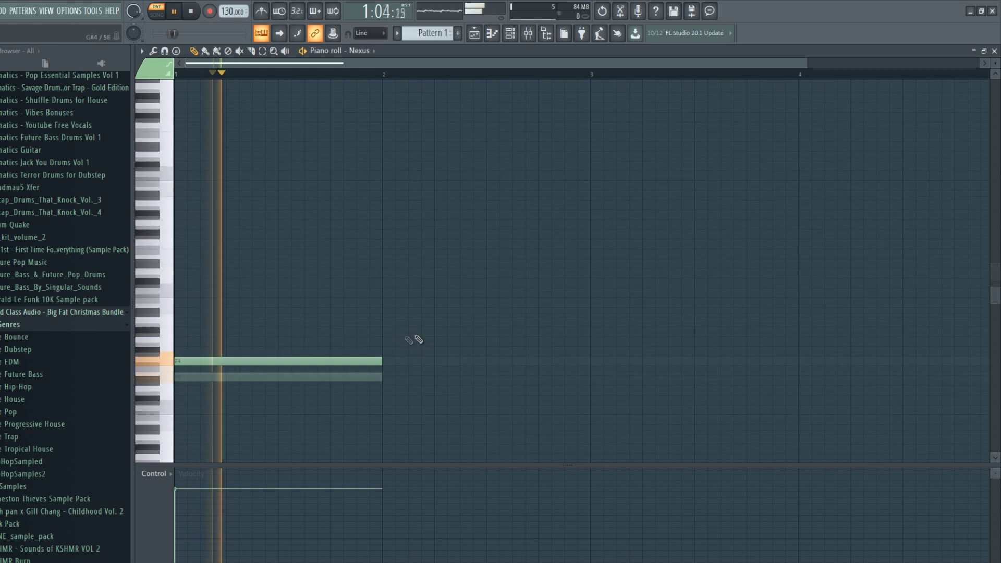
pyautogui.press('space')
pyautogui.click(384, 249)
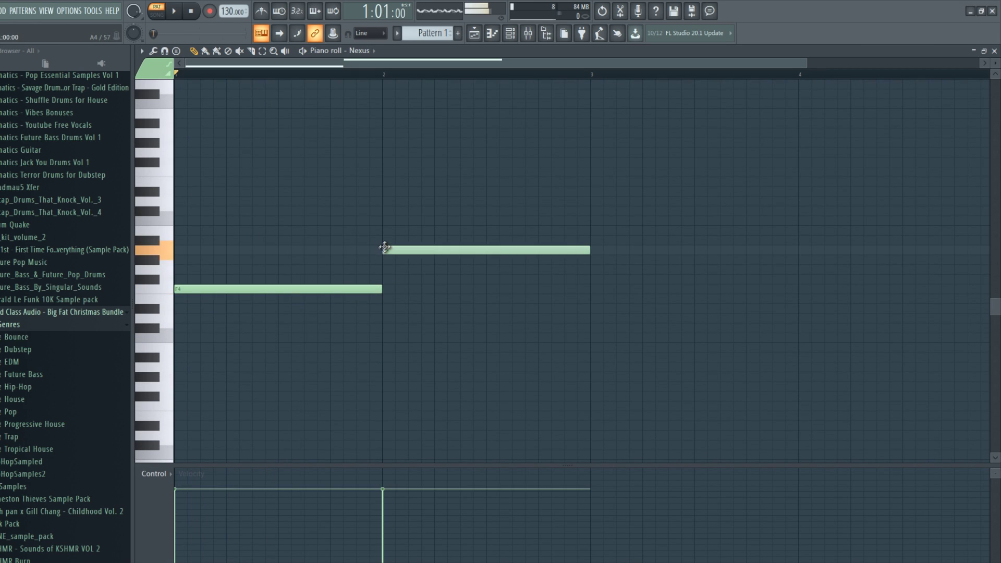
pyautogui.click(594, 315)
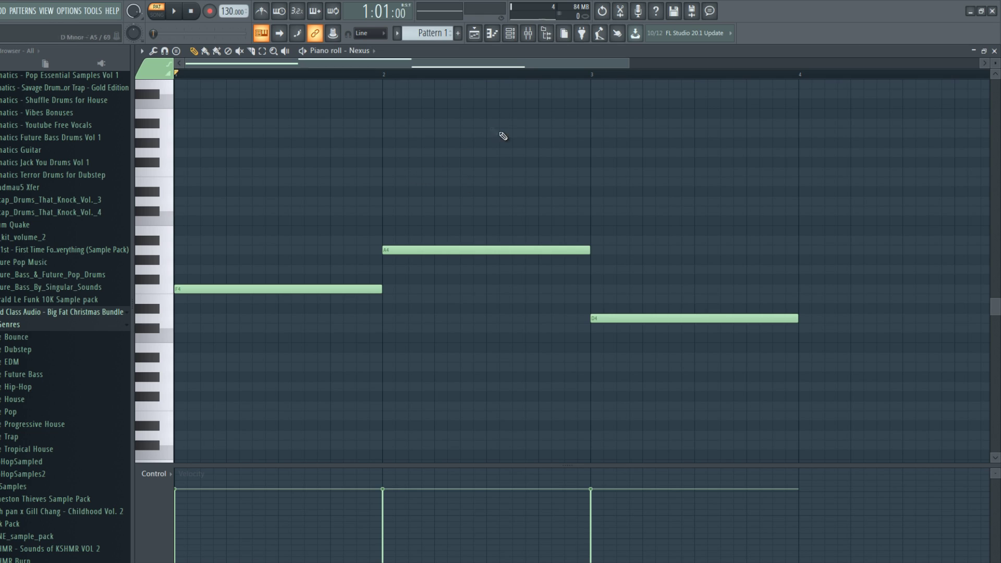
pyautogui.click(801, 327)
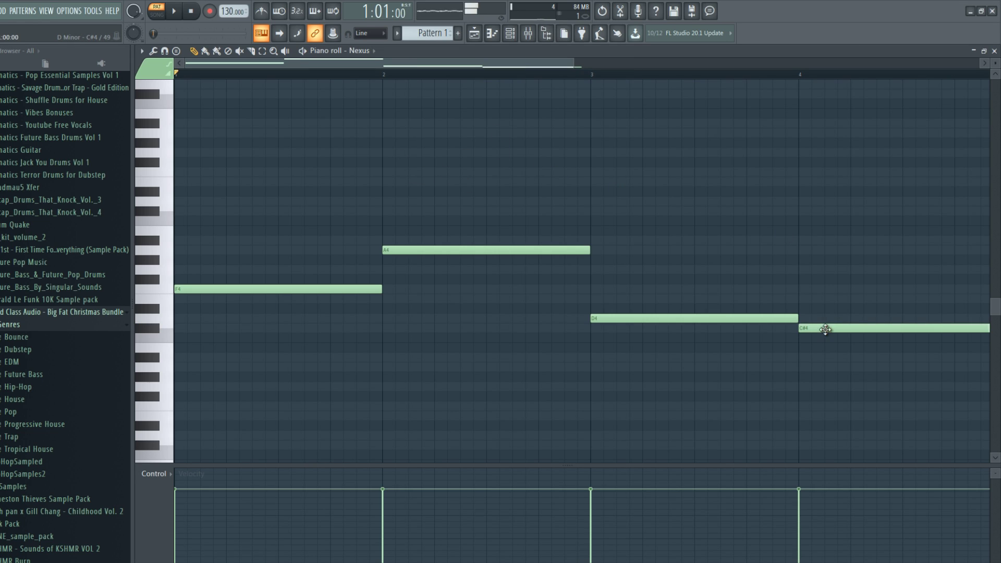
pyautogui.scroll(-1, 557, 78)
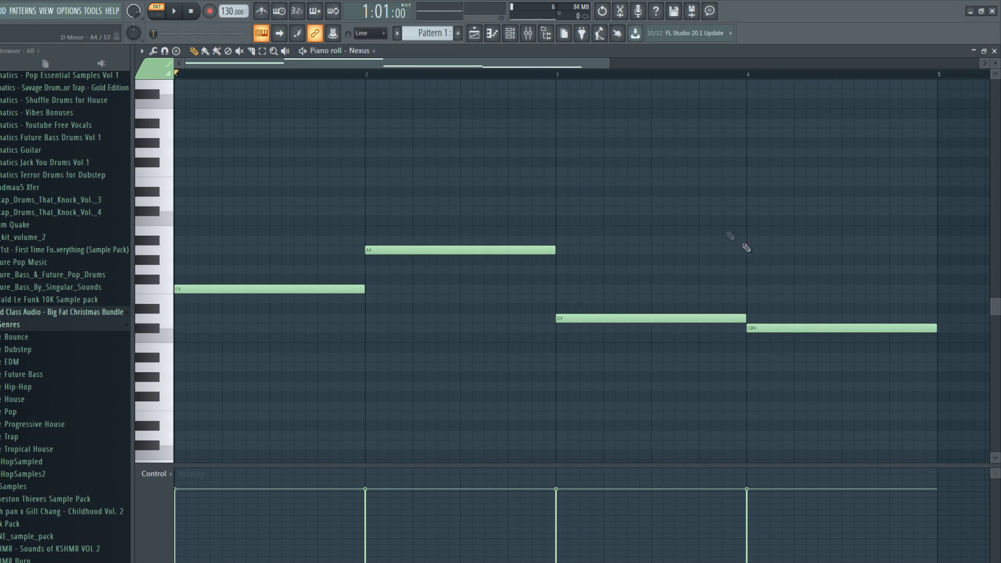
pyautogui.scroll(2, 191, 195)
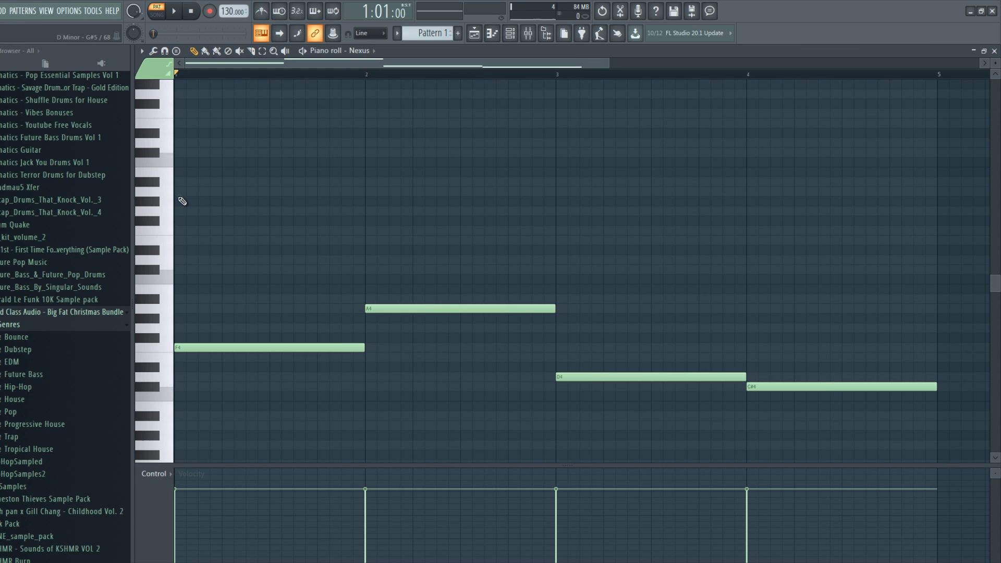
# Draw a chopped F6, E6, G6, F6 figure of short notes at the start of bar 1.
pyautogui.scroll(1, 179, 157)
pyautogui.click(180, 142)
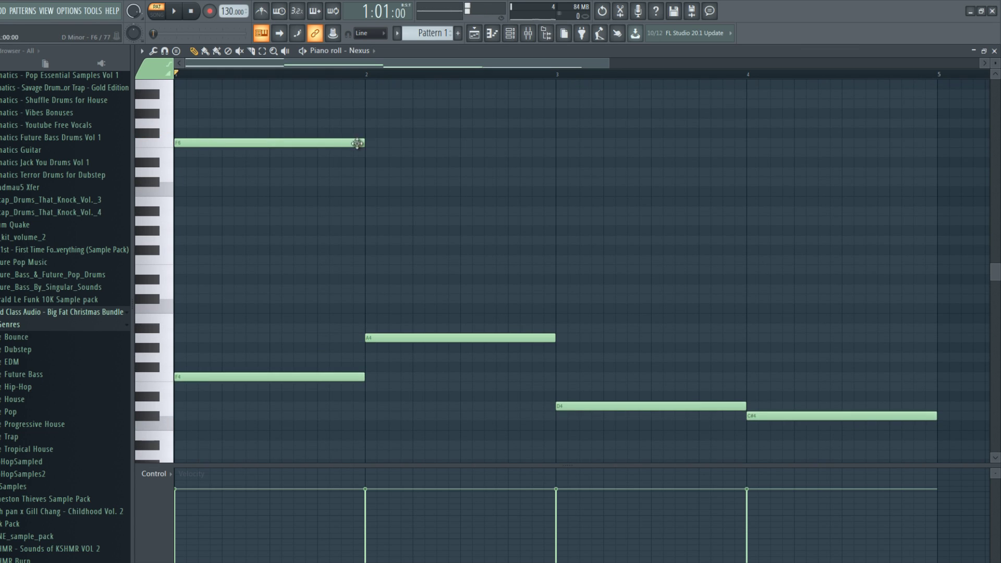
pyautogui.moveTo(363, 144); pyautogui.dragTo(187, 143)
pyautogui.click(205, 152)
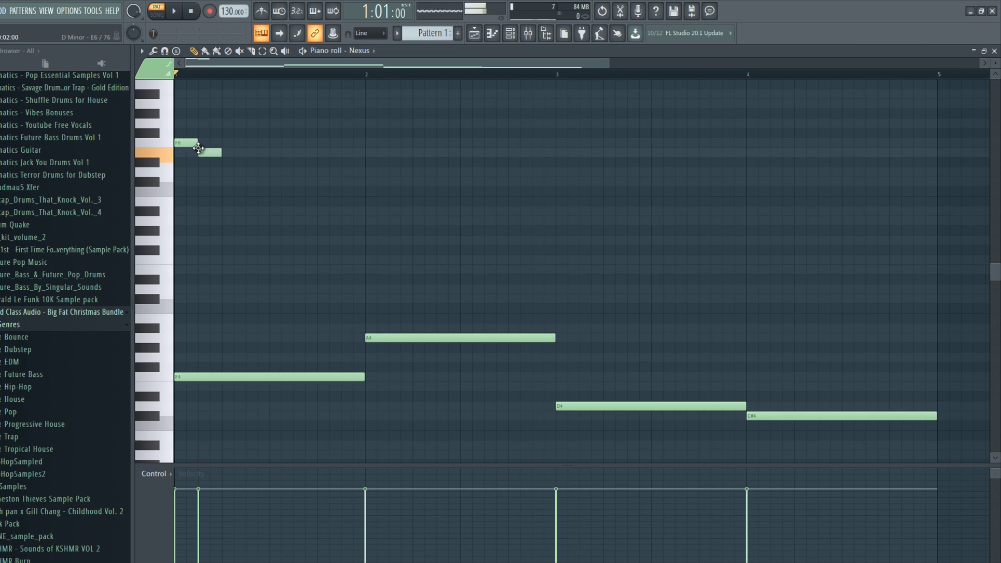
pyautogui.click(229, 123)
pyautogui.click(250, 143)
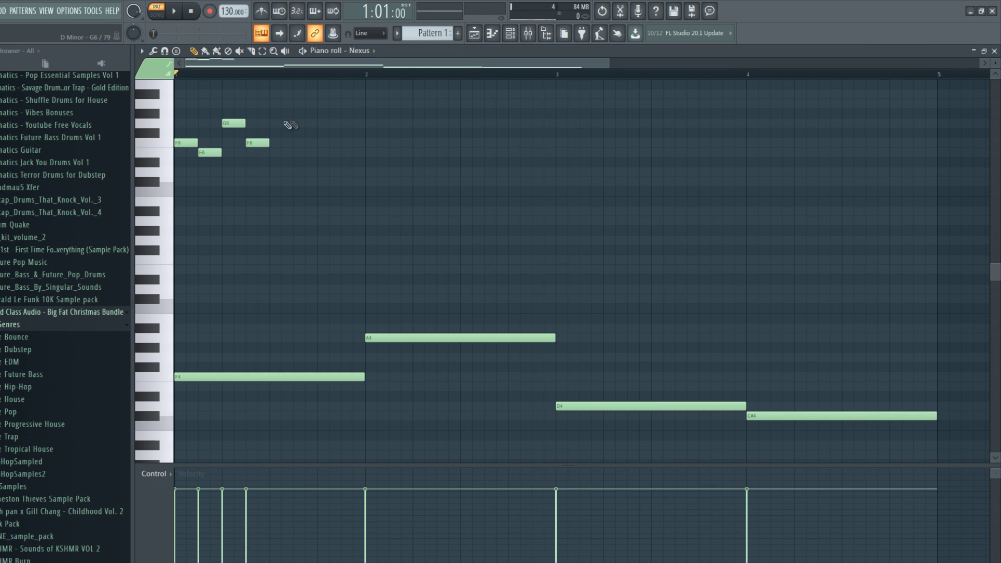
# Duplicate the short melody figure with Ctrl+B so it repeats through bar 4.
pyautogui.press('space')
pyautogui.hotkey('ctrl', 'b')
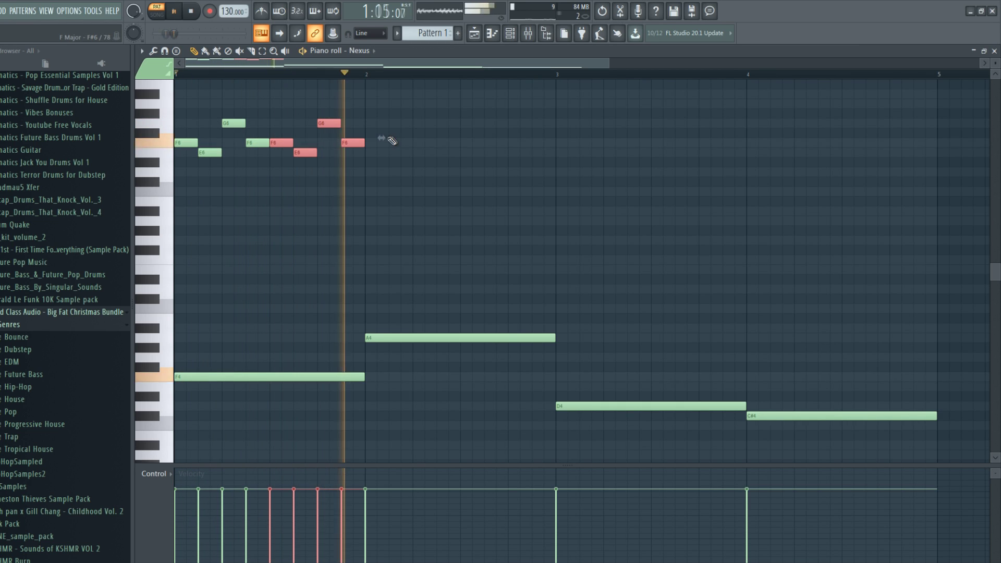
pyautogui.press('space')
pyautogui.hotkey('ctrl', 'd')
pyautogui.moveTo(414, 99); pyautogui.dragTo(177, 194)
pyautogui.hotkey('ctrl', 'b')
pyautogui.hotkey('ctrl', 'b')
pyautogui.hotkey('ctrl', 'b')
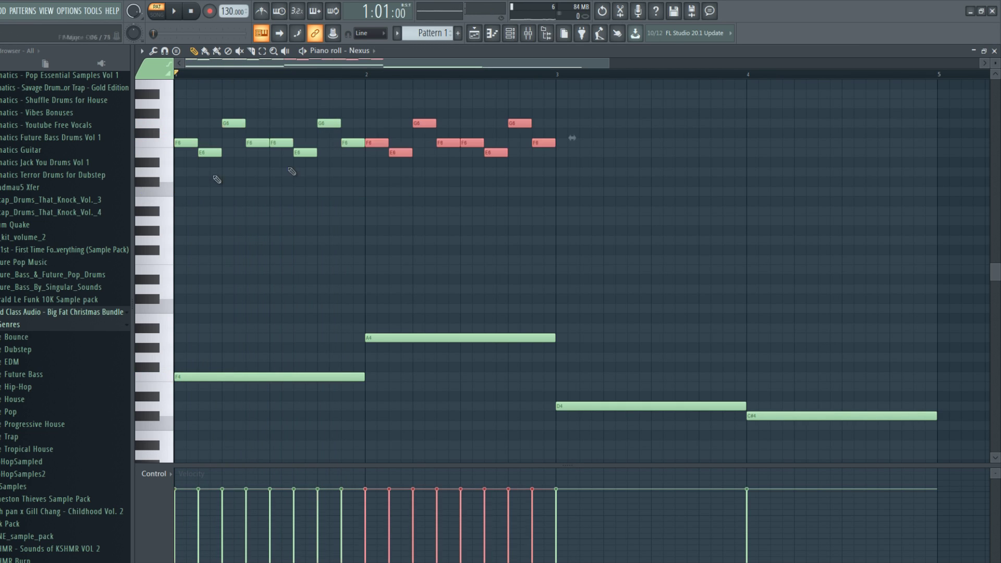
pyautogui.hotkey('ctrl', 'd')
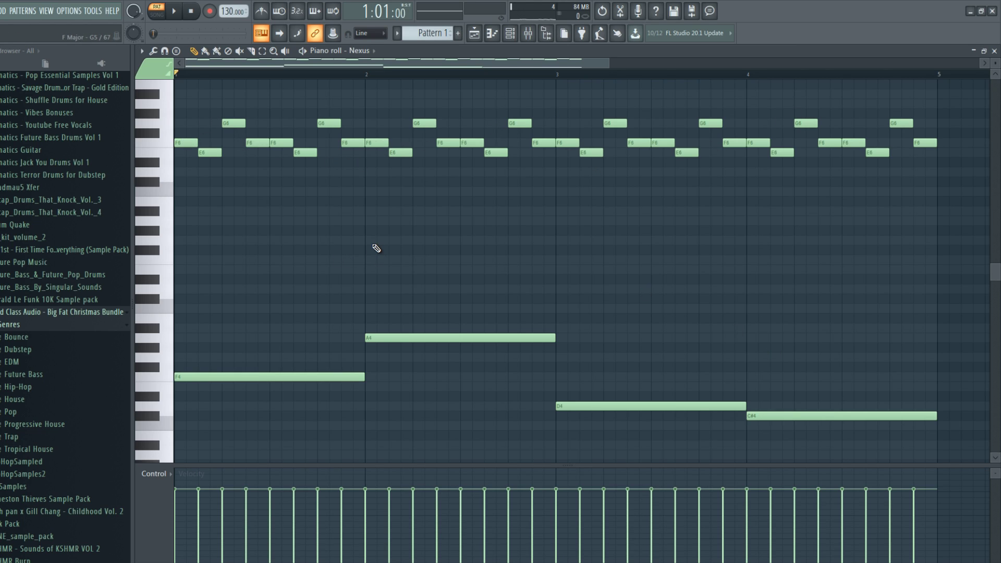
# Drag the bar-4 bass note lower and play the pattern back.
pyautogui.scroll(-2, 376, 248)
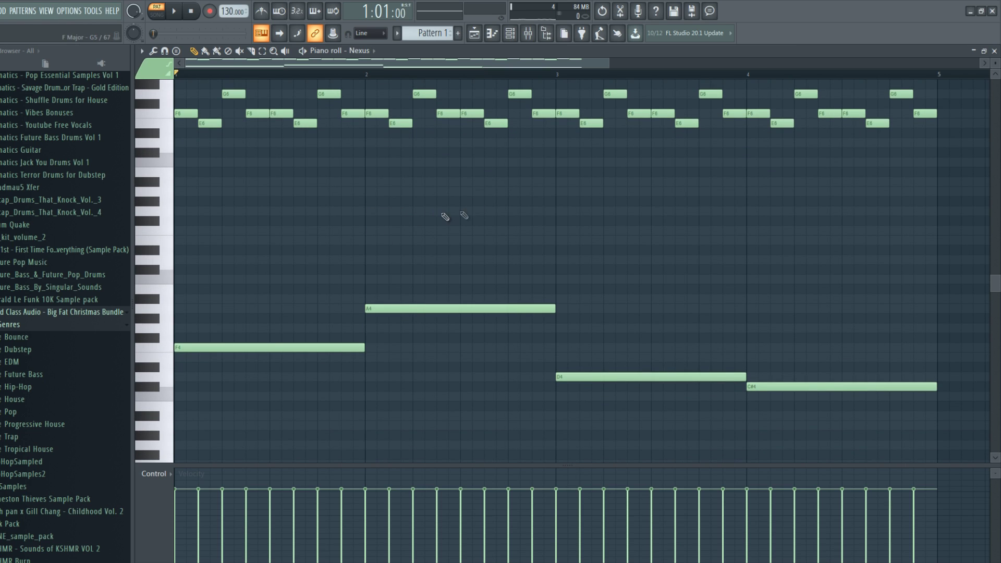
pyautogui.scroll(-4, 706, 335)
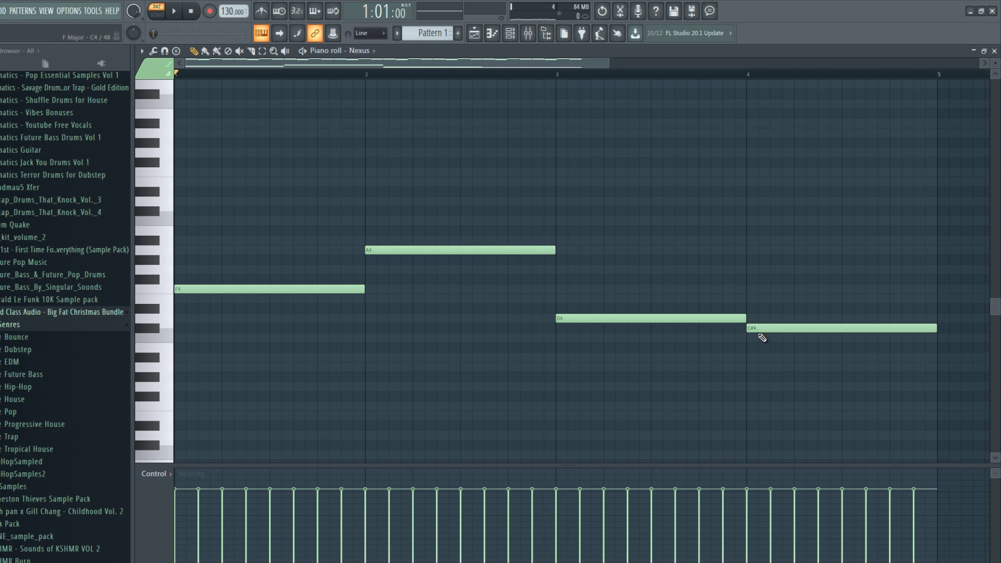
pyautogui.scroll(6, 671, 273)
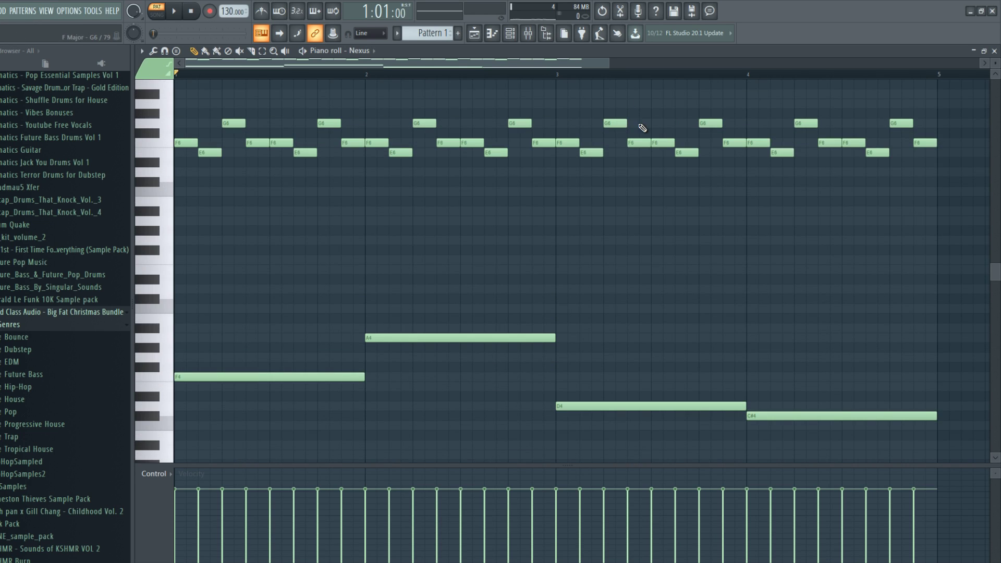
pyautogui.scroll(-4, 652, 292)
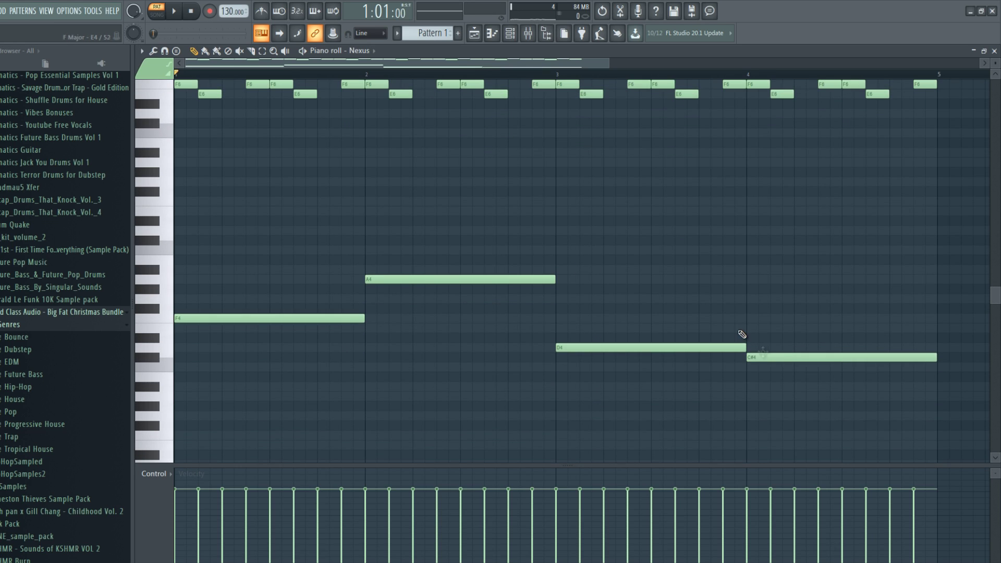
pyautogui.click(764, 360)
pyautogui.moveTo(765, 363); pyautogui.dragTo(766, 387)
pyautogui.scroll(4, 519, 198)
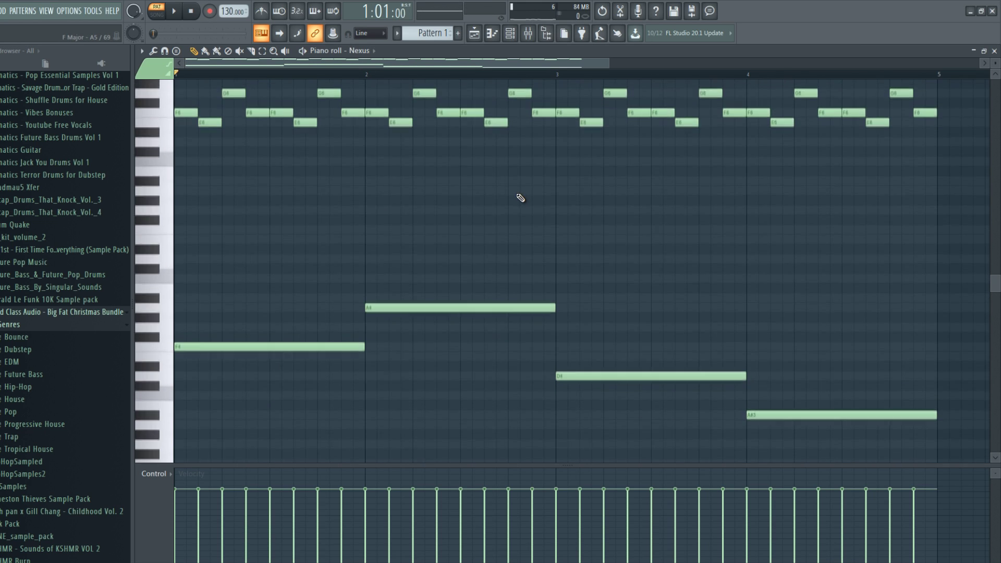
pyautogui.press('space')
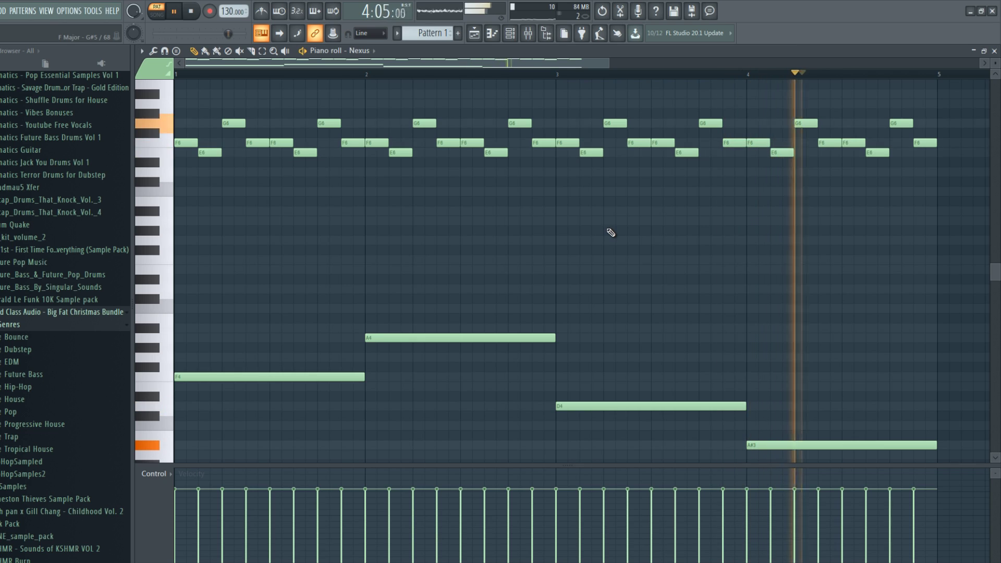
pyautogui.press('space')
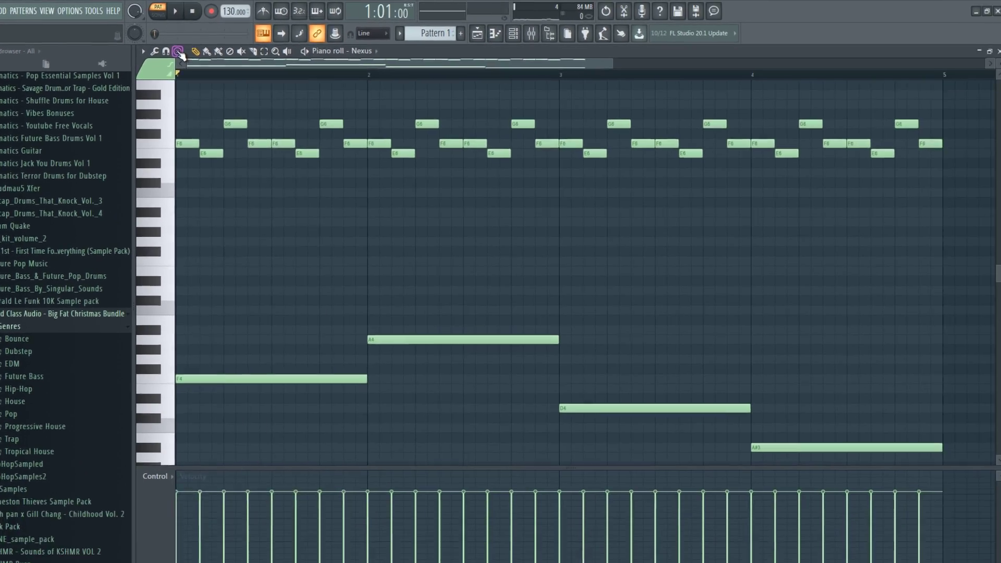
# Stamp an F major chord on F4 in bar 1 and listen to it.
pyautogui.click(414, 98)
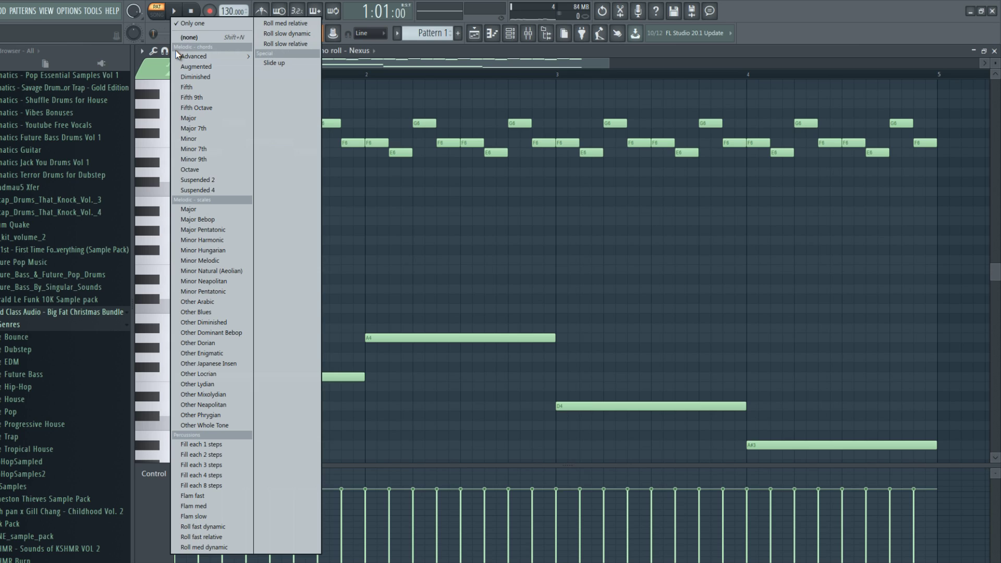
pyautogui.click(198, 120)
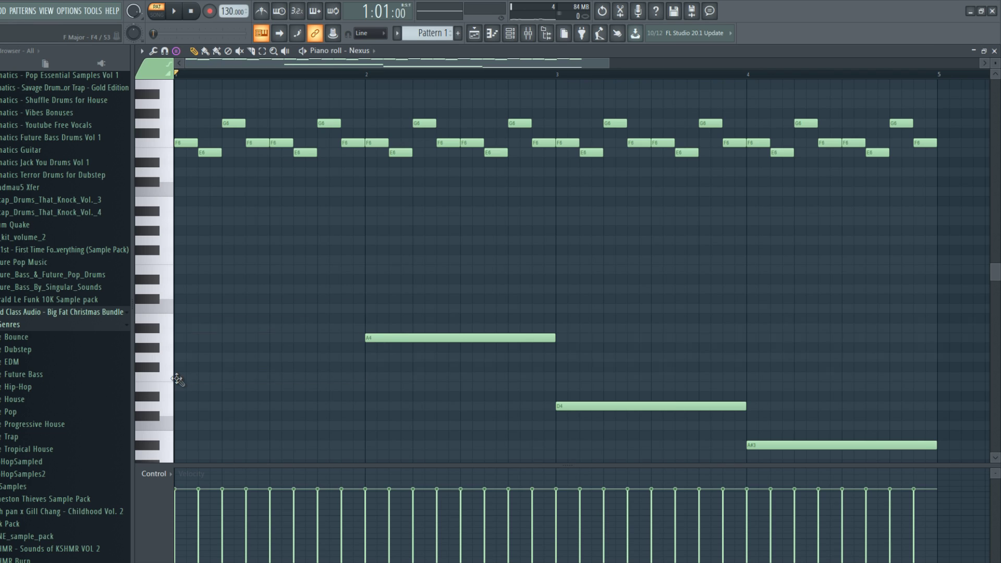
pyautogui.click(178, 377)
pyautogui.press('space')
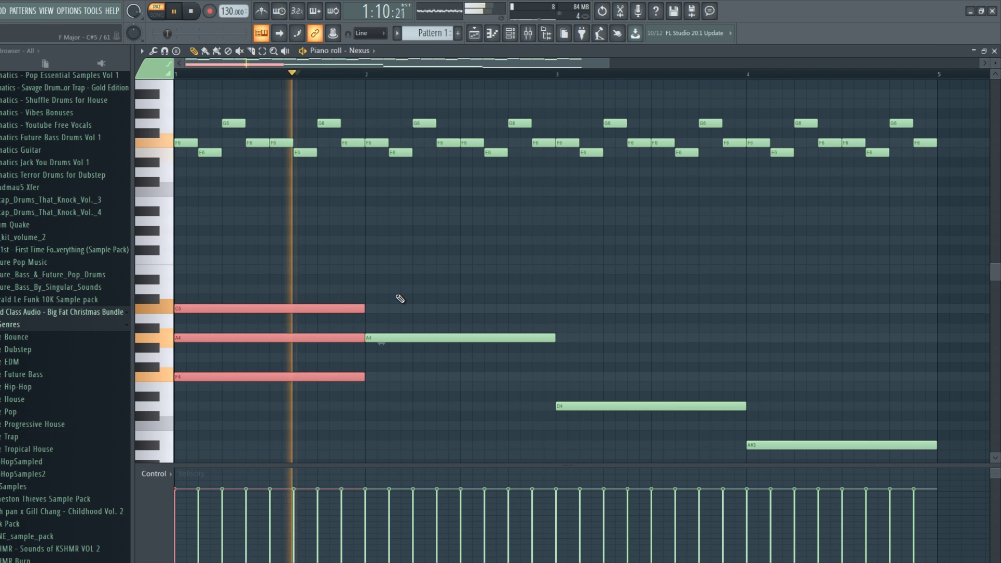
pyautogui.press('space')
# Replace bar 2's A4 note with a stamped A minor chord.
pyautogui.click(177, 51)
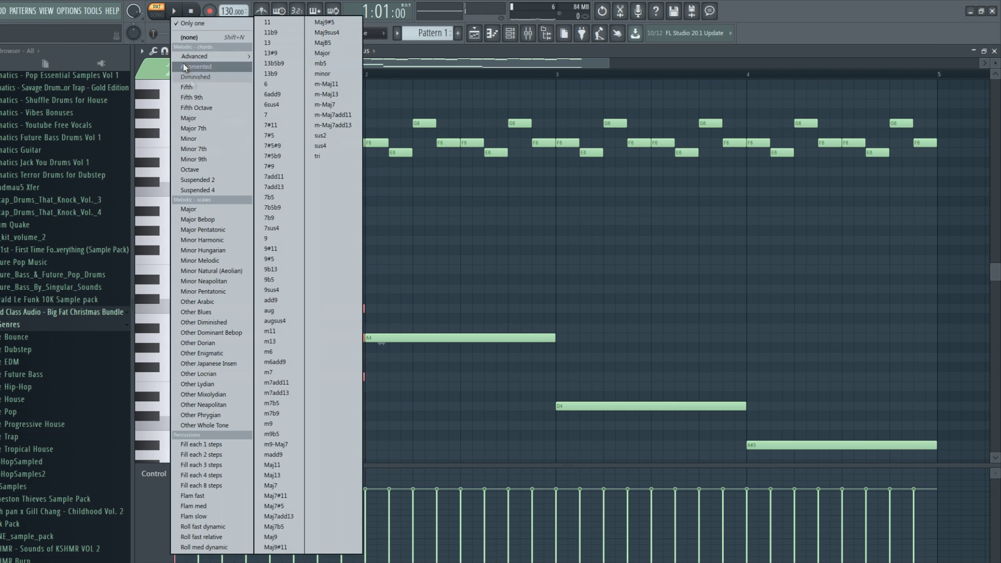
pyautogui.click(196, 130)
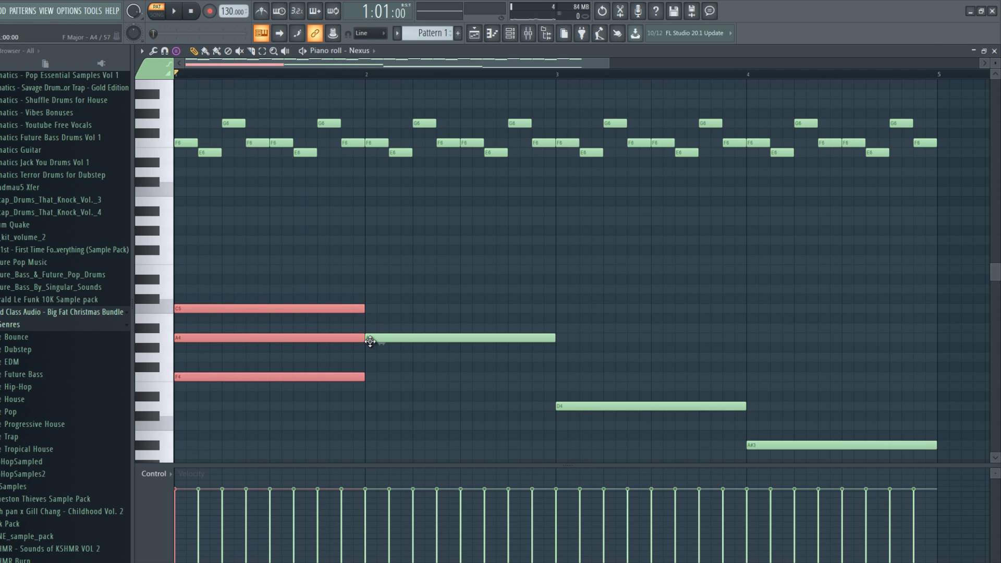
pyautogui.rightClick(384, 339)
pyautogui.click(369, 339)
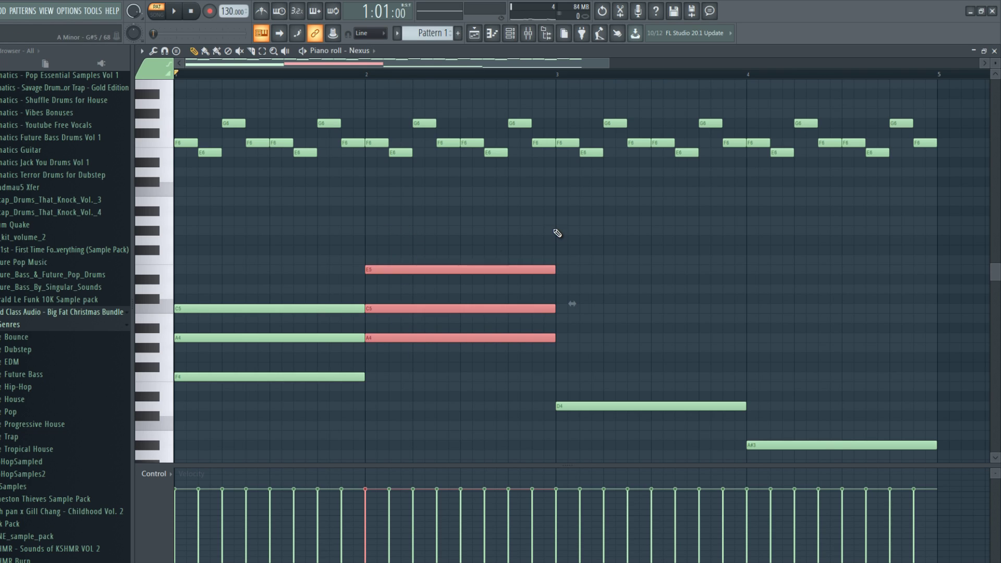
pyautogui.click(597, 224)
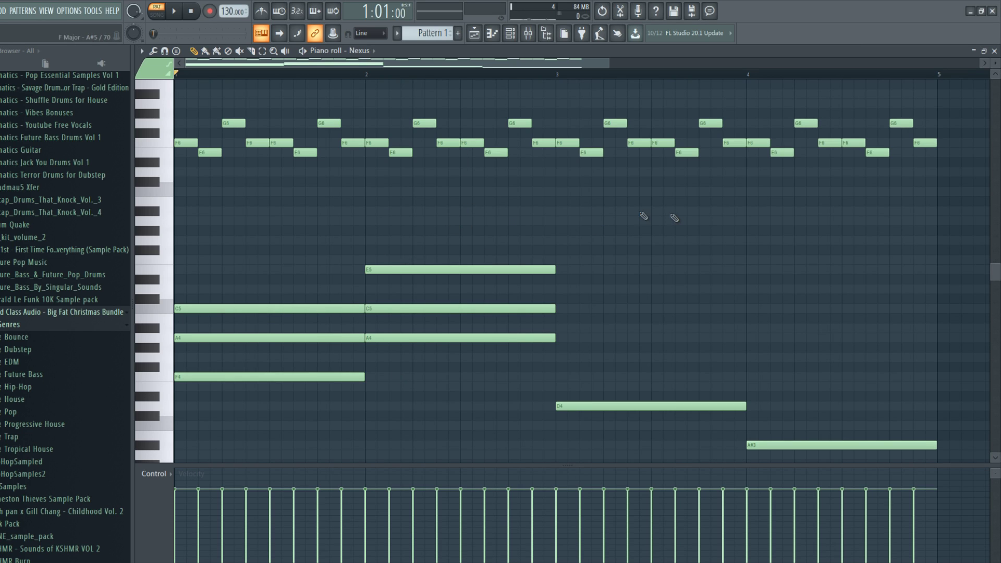
pyautogui.click(176, 51)
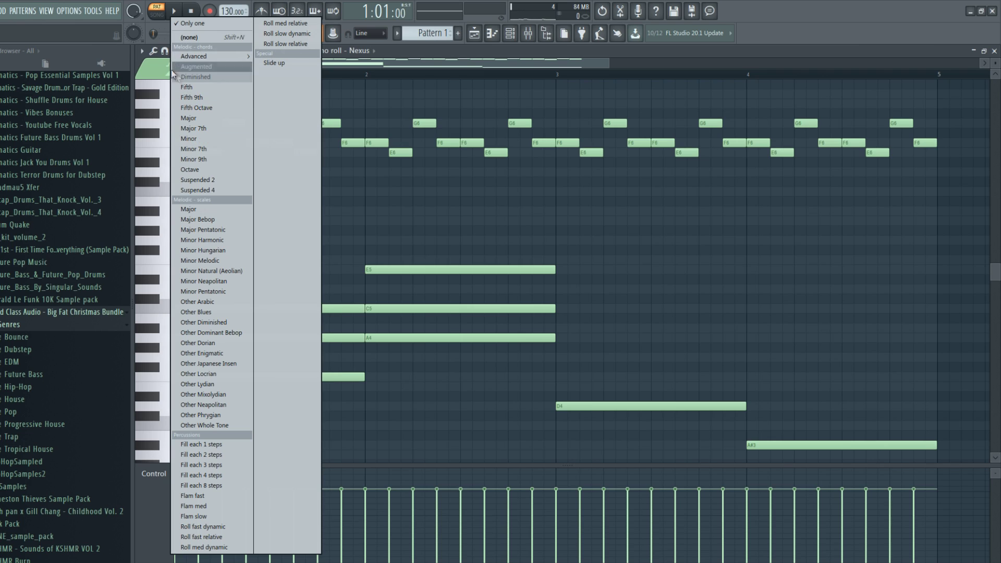
# Stamp a D minor chord in bar 3 and a minor chord over bar 4's A#3 note.
pyautogui.click(197, 24)
pyautogui.click(175, 50)
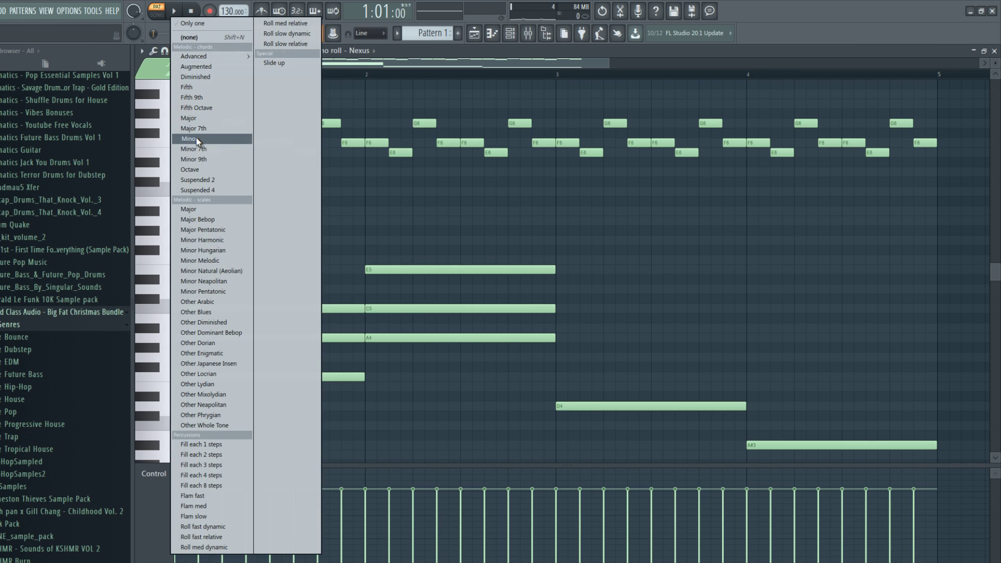
pyautogui.click(196, 139)
pyautogui.click(561, 406)
pyautogui.rightClick(752, 446)
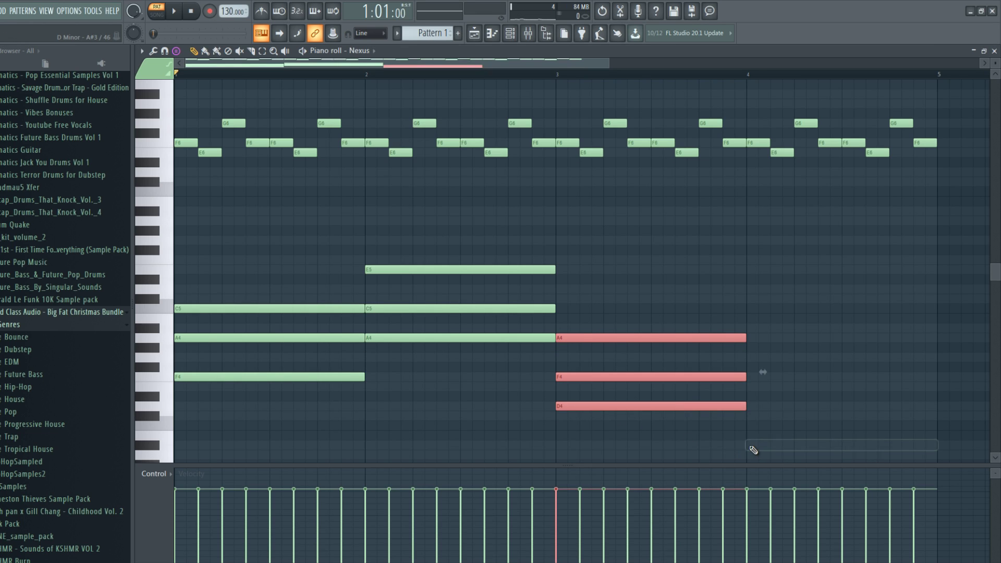
pyautogui.click(752, 447)
pyautogui.press('space')
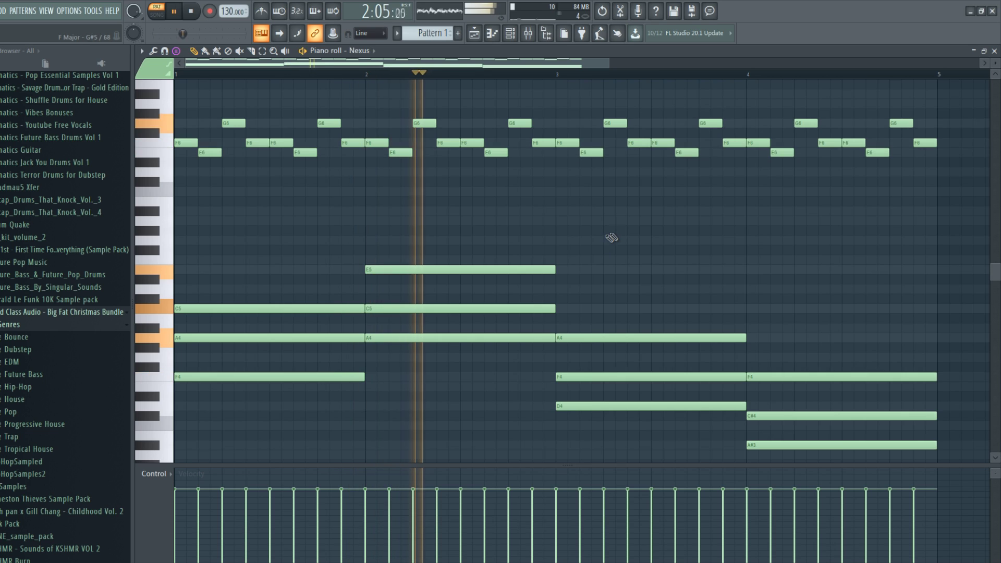
pyautogui.scroll(-2, 632, 225)
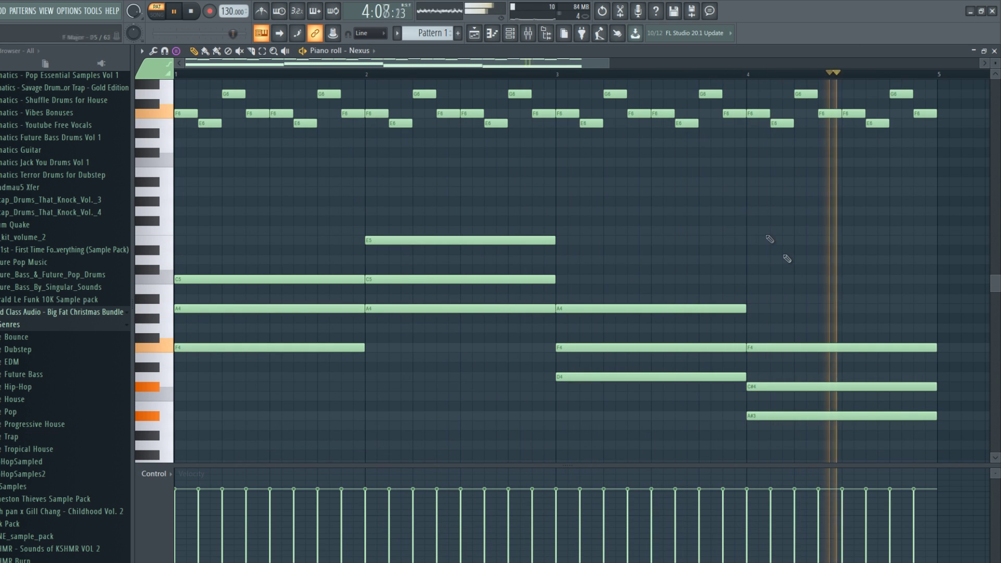
pyautogui.press('space')
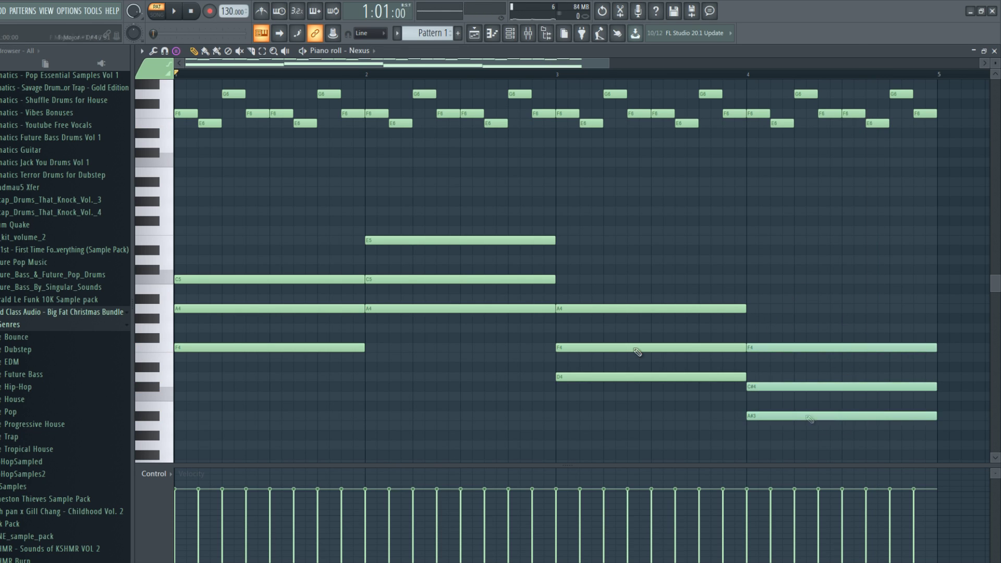
# Restamp bar 4 as an A# major chord and play the four chords.
pyautogui.click(176, 50)
pyautogui.click(209, 118)
pyautogui.click(754, 417)
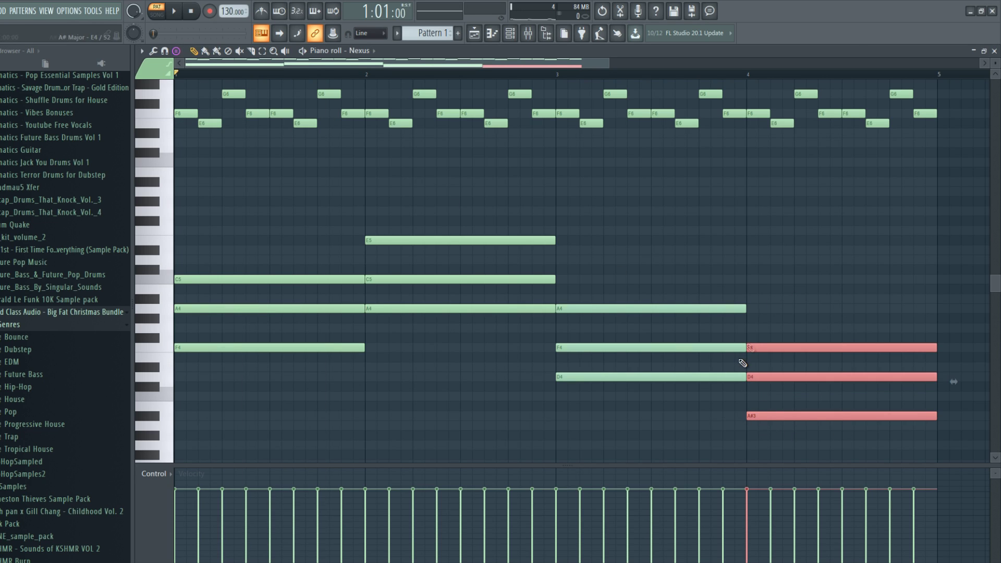
pyautogui.press('space')
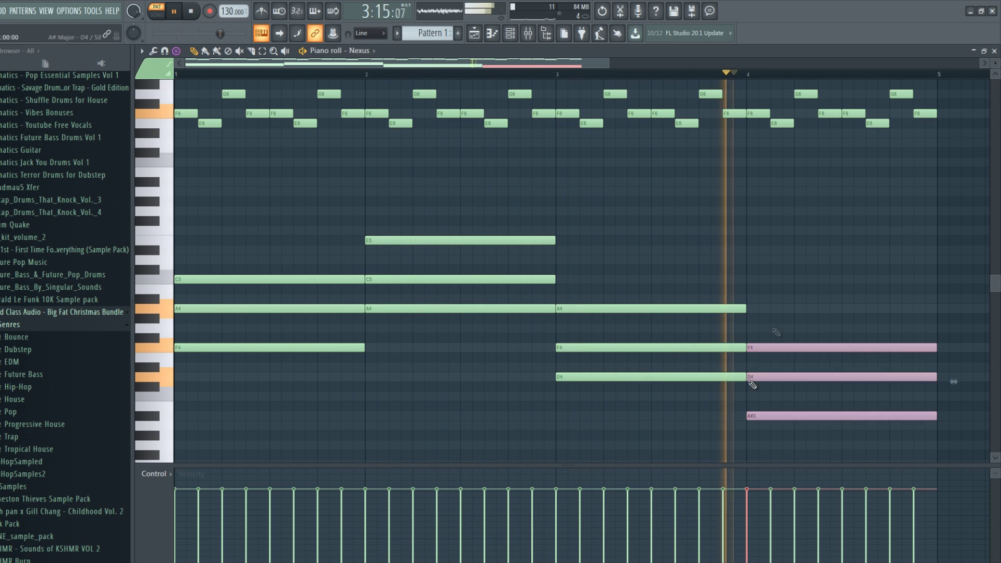
pyautogui.press('space')
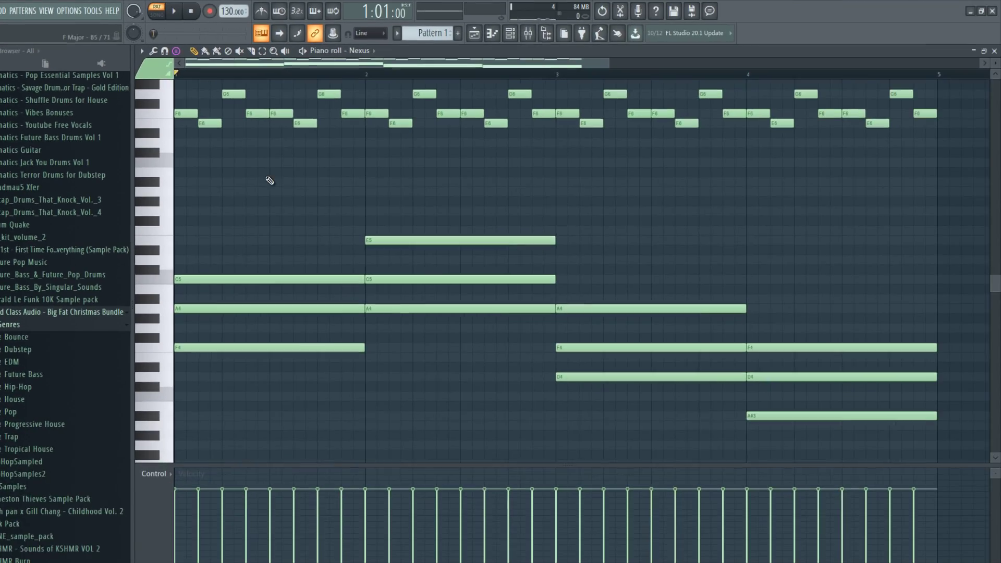
# Randomize the F6, E6 and G6 melody velocities with the Randomizer, using a narrow bipolar range.
pyautogui.scroll(3, 282, 194)
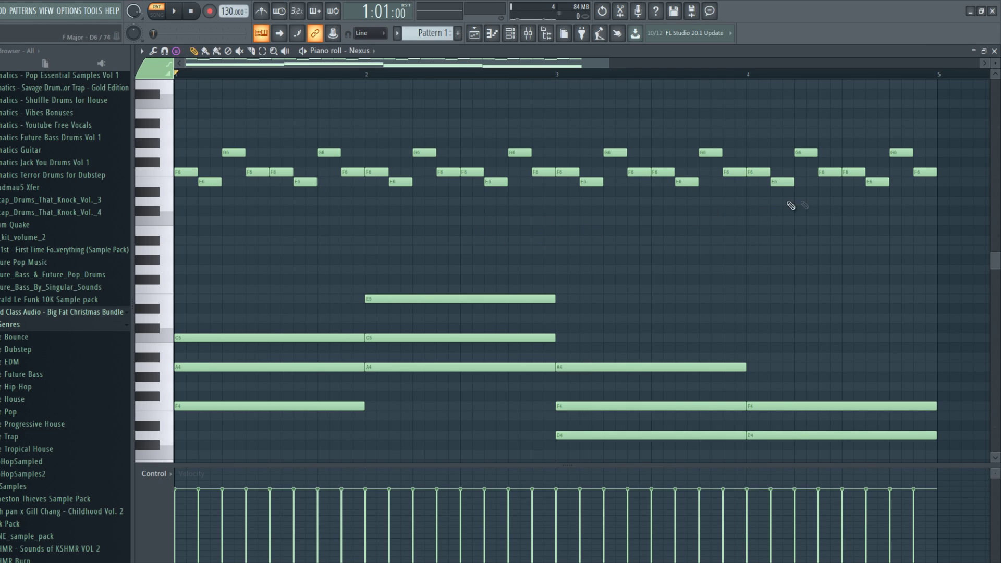
pyautogui.moveTo(947, 108); pyautogui.dragTo(128, 243)
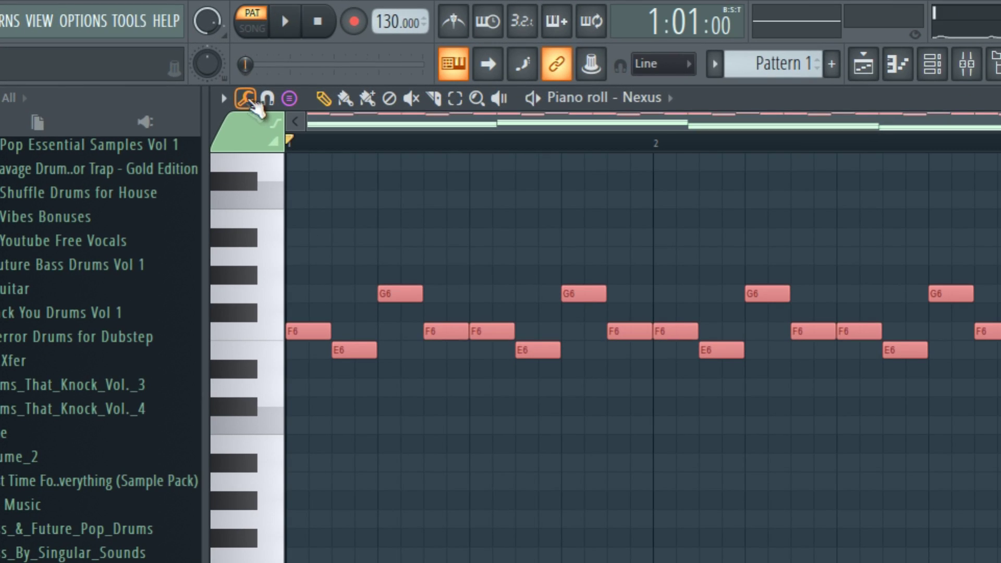
pyautogui.click(253, 100)
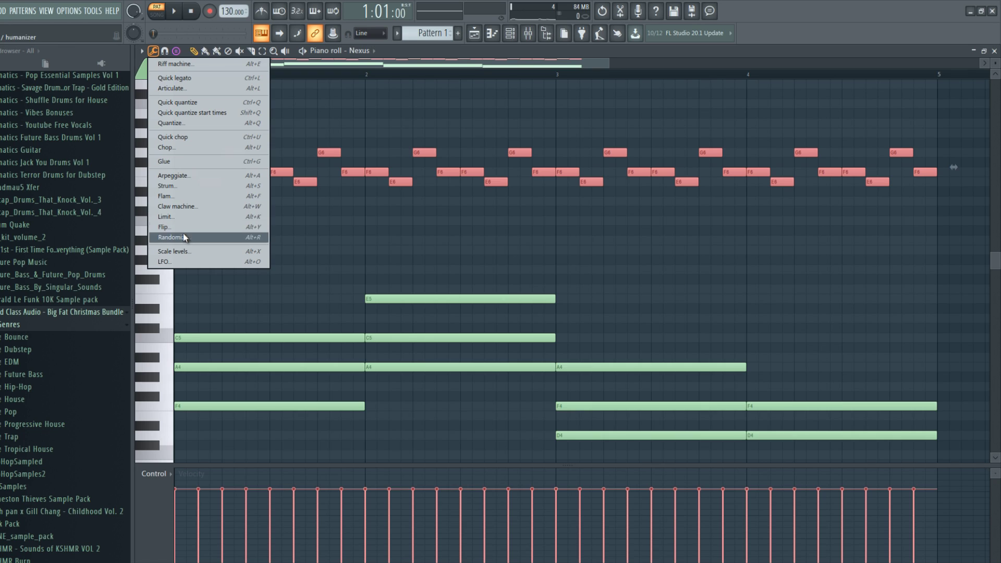
pyautogui.click(300, 457)
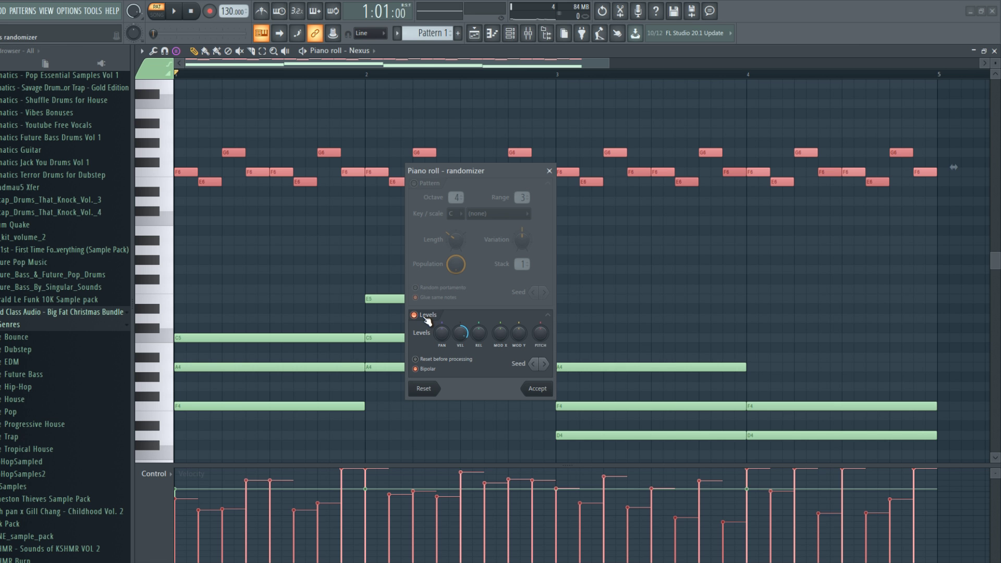
pyautogui.moveTo(438, 359); pyautogui.dragTo(427, 444)
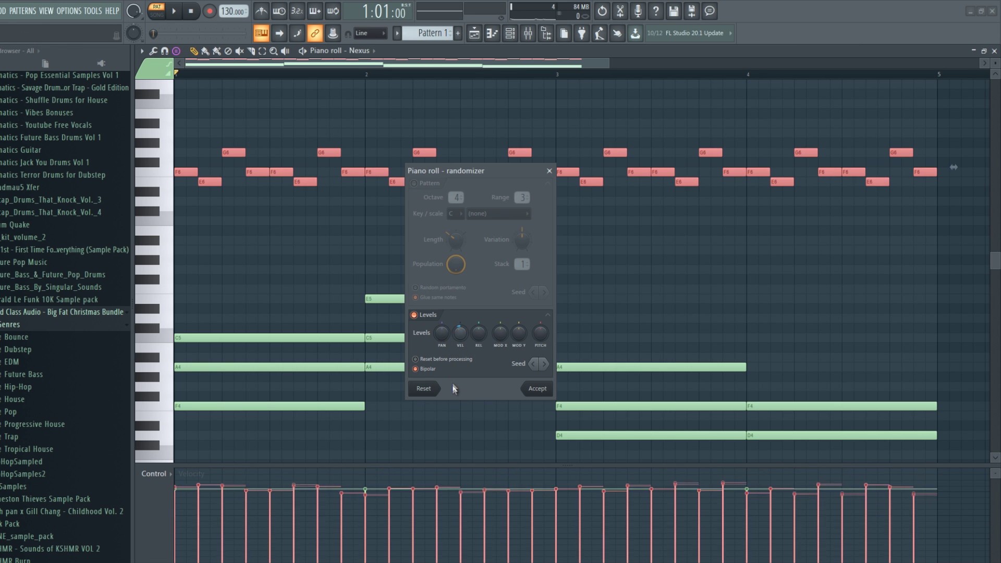
pyautogui.moveTo(455, 388); pyautogui.dragTo(460, 335)
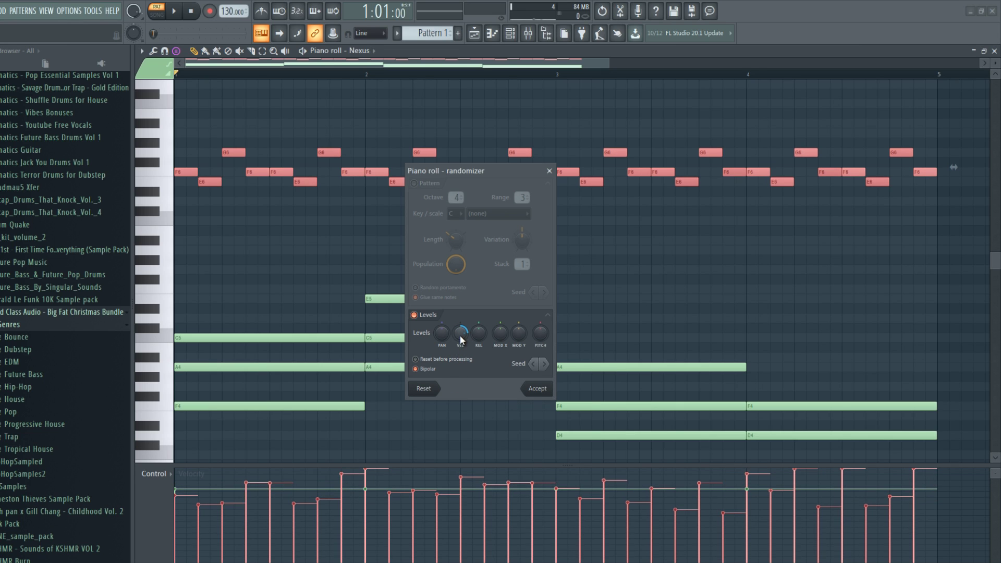
pyautogui.click(429, 370)
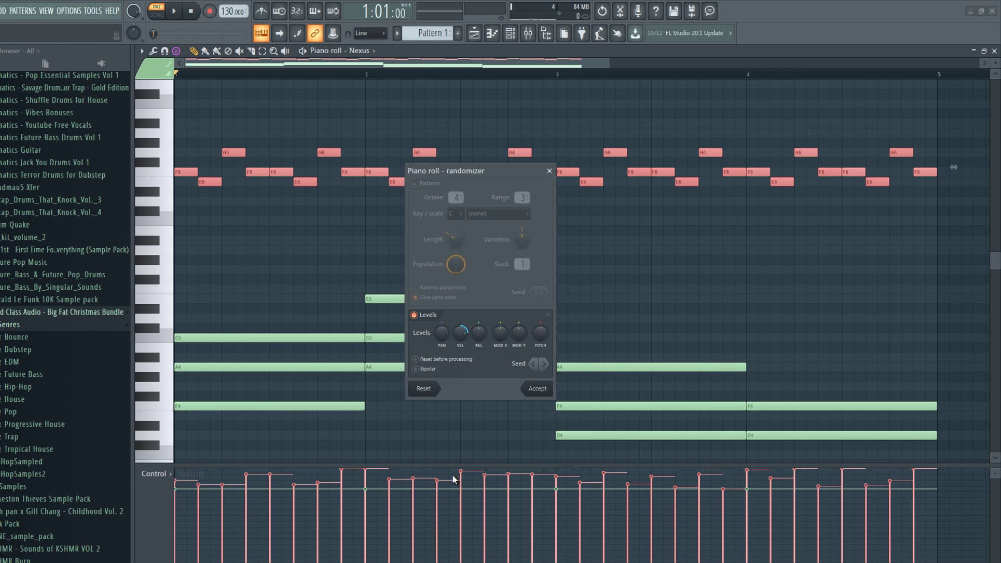
pyautogui.click(431, 370)
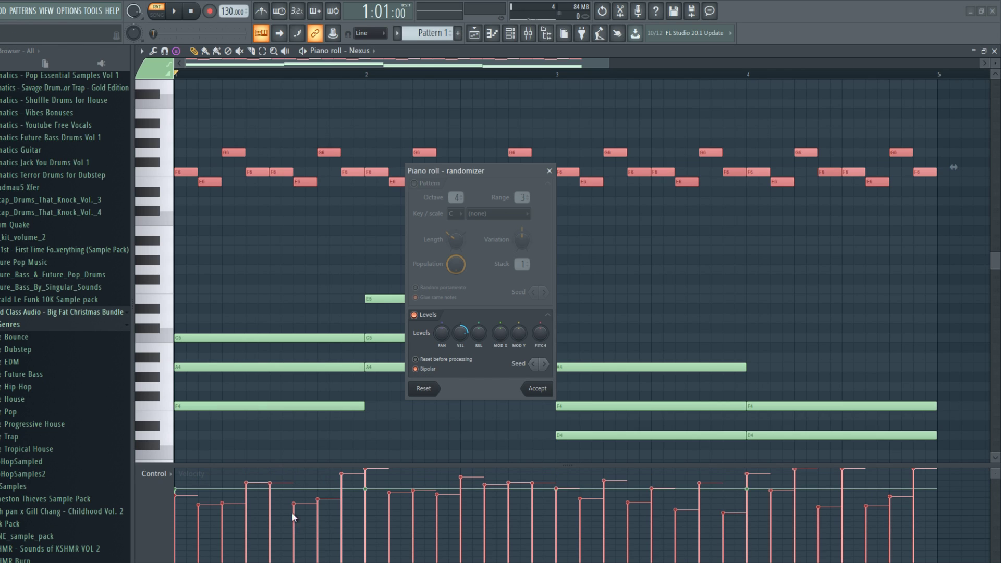
pyautogui.moveTo(461, 334); pyautogui.dragTo(465, 348)
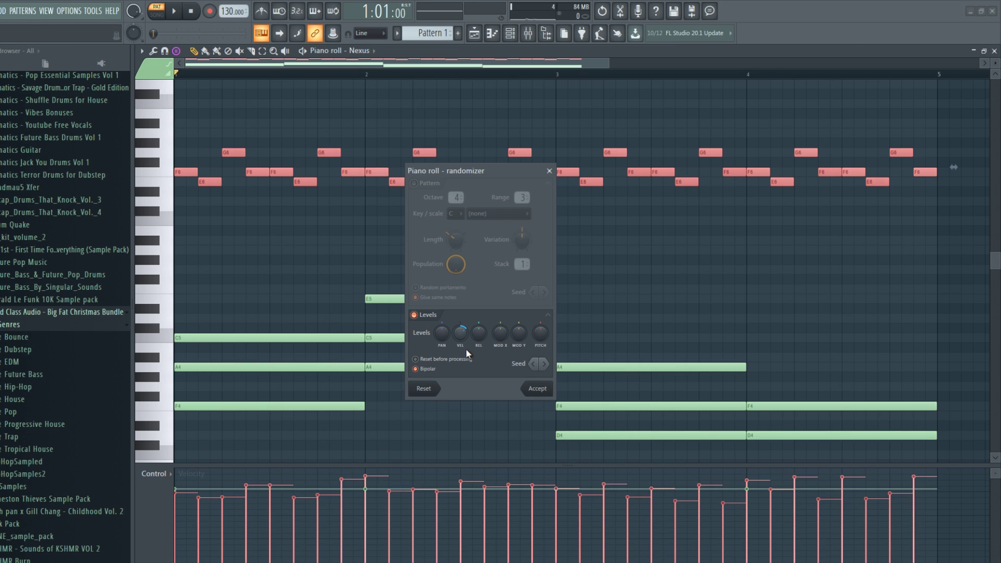
pyautogui.click(537, 388)
pyautogui.press('space')
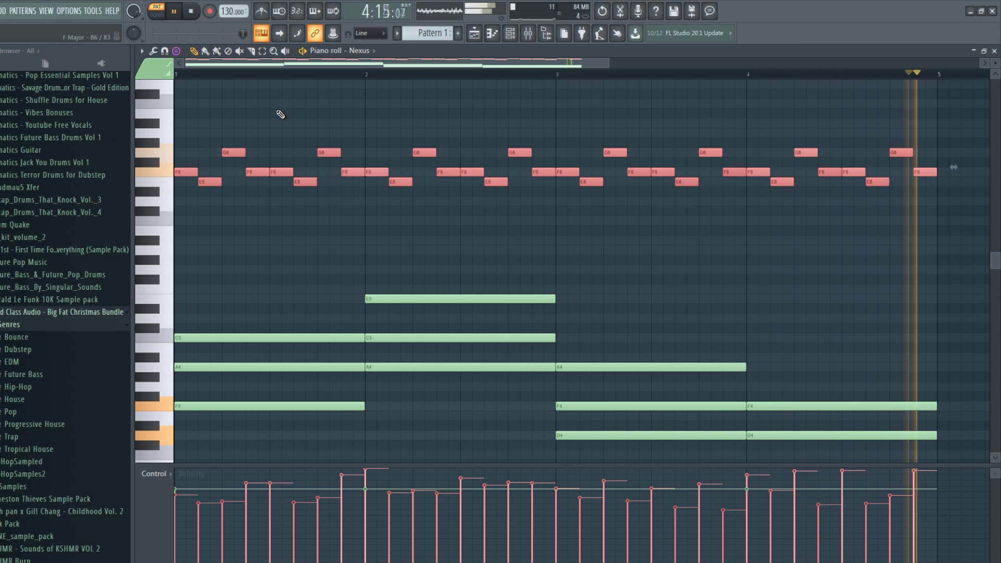
# Slice through the chord notes just past the bar lines with the Slice tool.
pyautogui.press('space')
pyautogui.hotkey('ctrl', 'd')
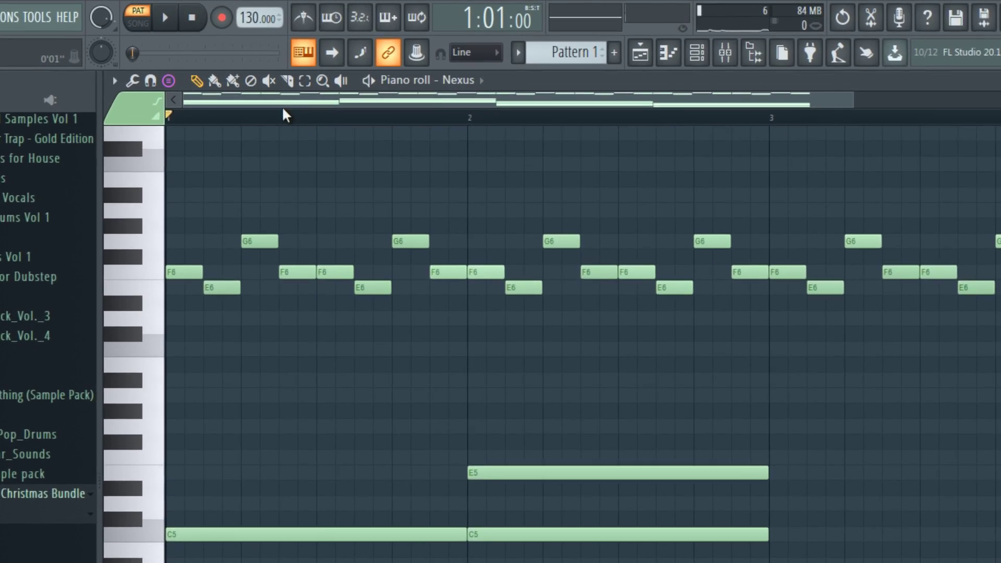
pyautogui.click(287, 79)
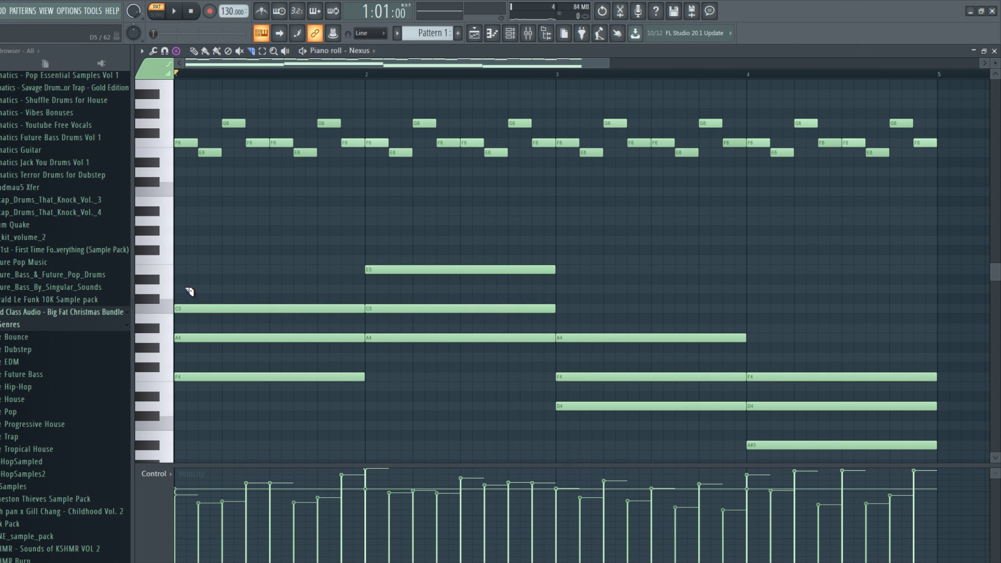
pyautogui.moveTo(183, 285); pyautogui.dragTo(174, 414)
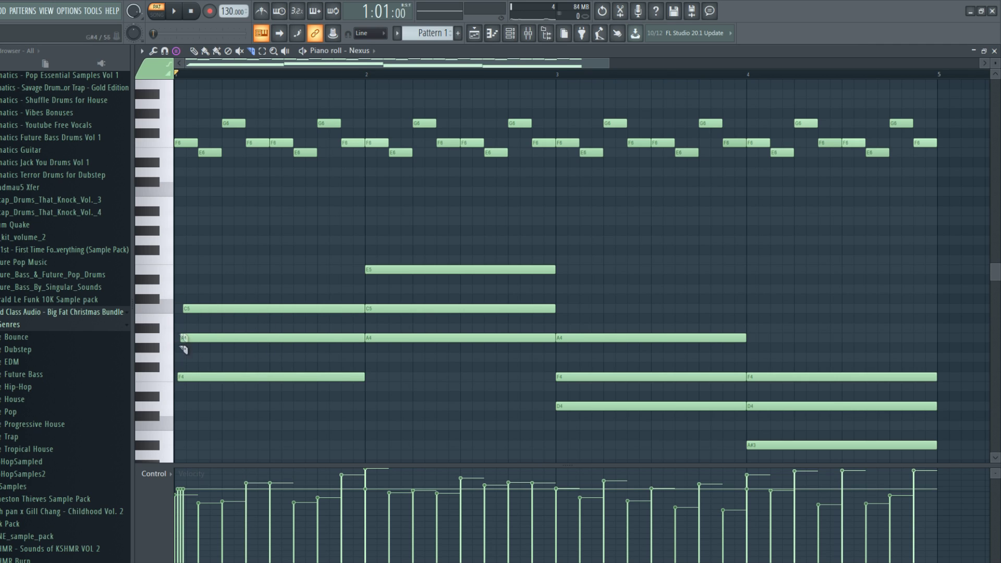
pyautogui.press('space')
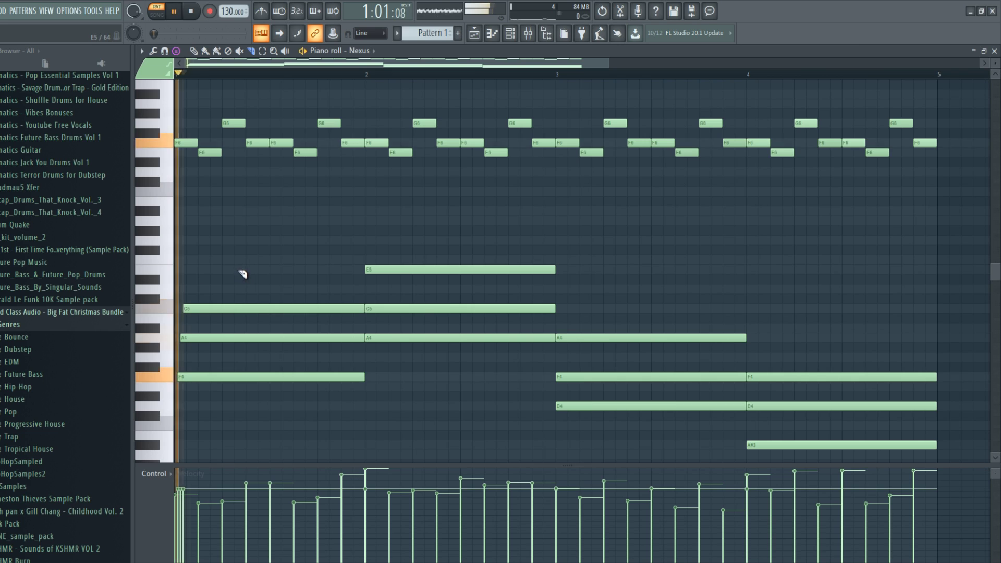
pyautogui.press('space')
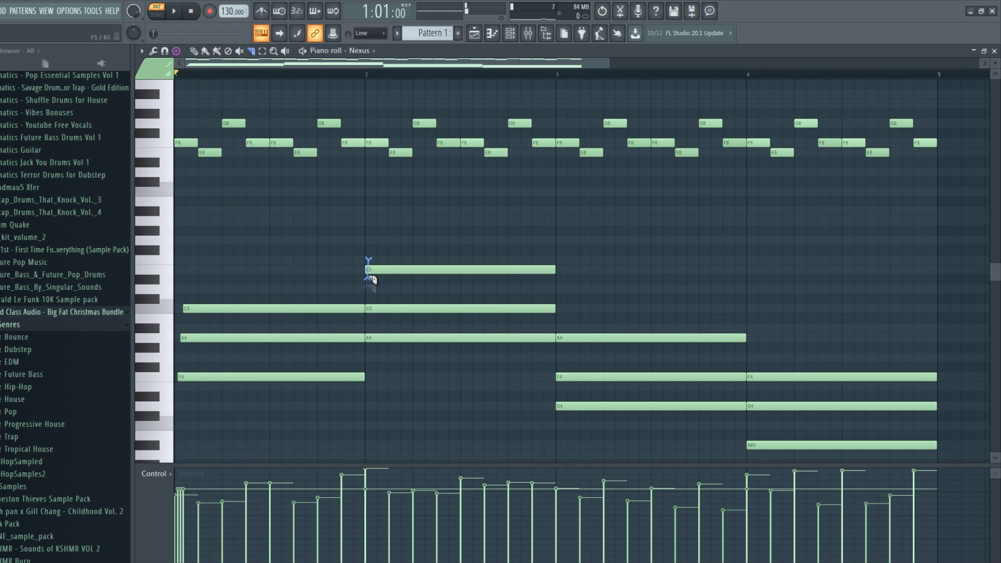
pyautogui.moveTo(371, 355); pyautogui.dragTo(371, 355)
pyautogui.scroll(-1, 719, 416)
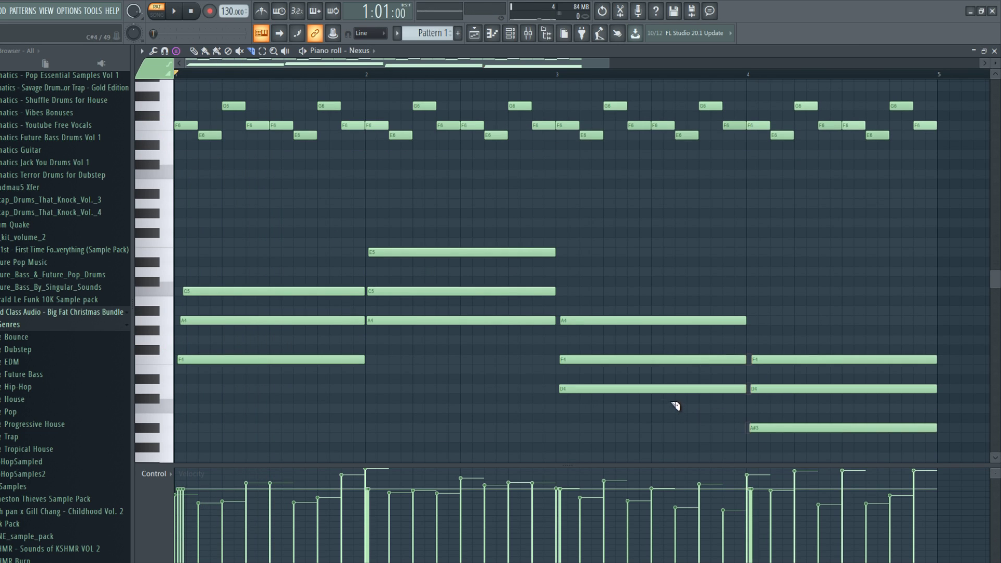
pyautogui.press('space')
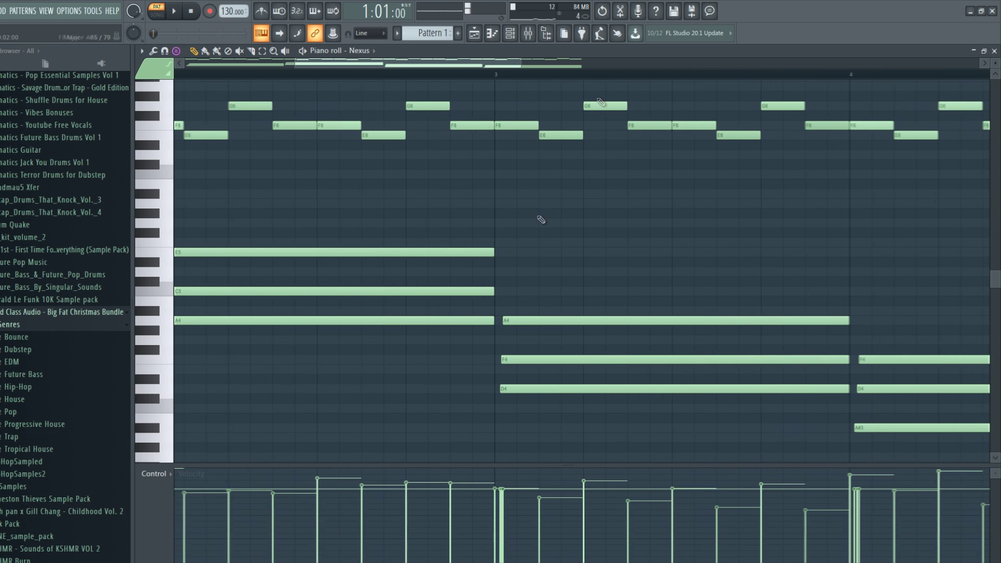
# Drag the bar-3 D minor chord (D4, F4, A4) back onto the bar 3 line.
pyautogui.moveTo(538, 286); pyautogui.dragTo(521, 398)
pyautogui.click(583, 284)
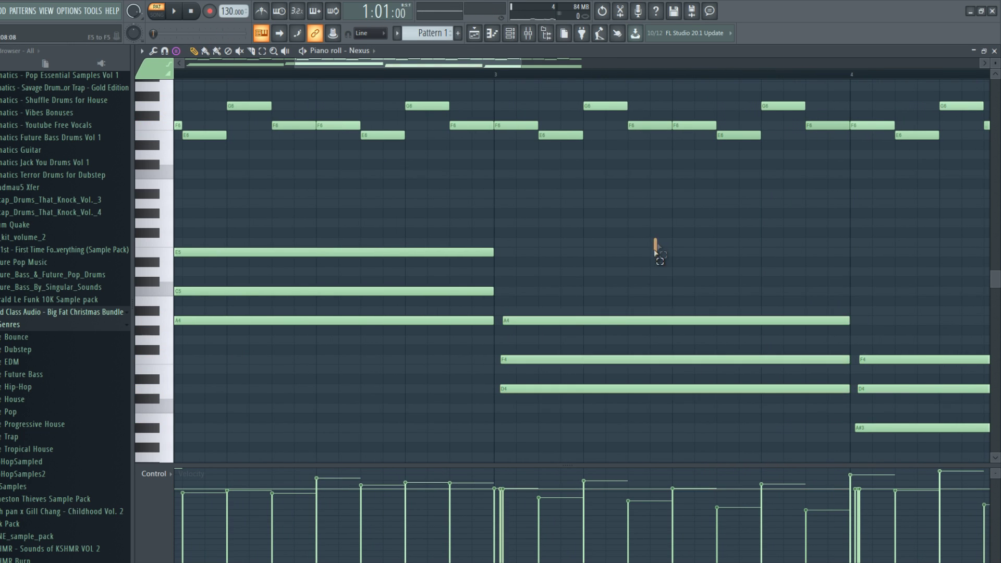
pyautogui.moveTo(657, 238); pyautogui.dragTo(536, 447)
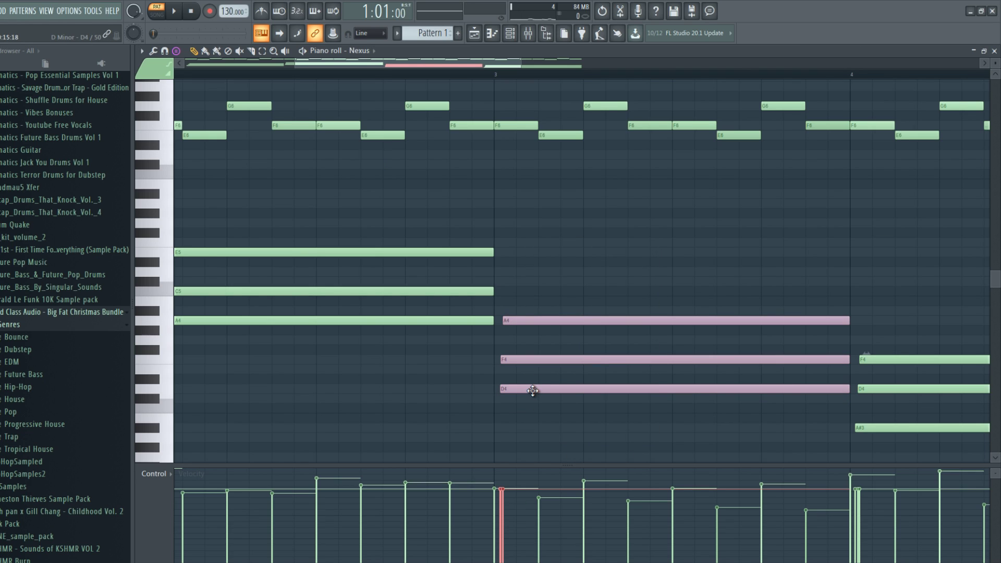
pyautogui.moveTo(533, 390); pyautogui.dragTo(529, 398)
pyautogui.scroll(-3, 563, 217)
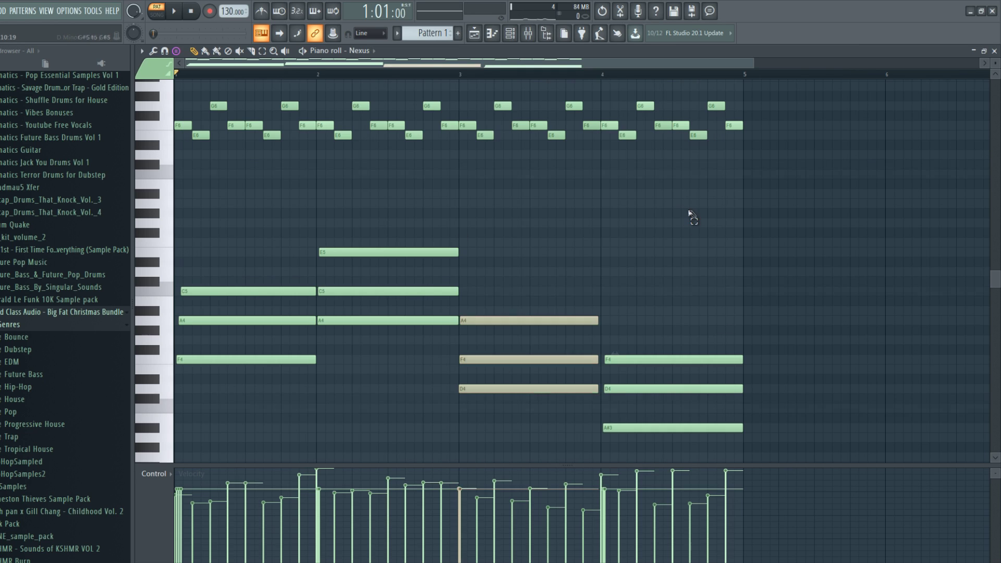
pyautogui.moveTo(687, 209); pyautogui.dragTo(218, 458)
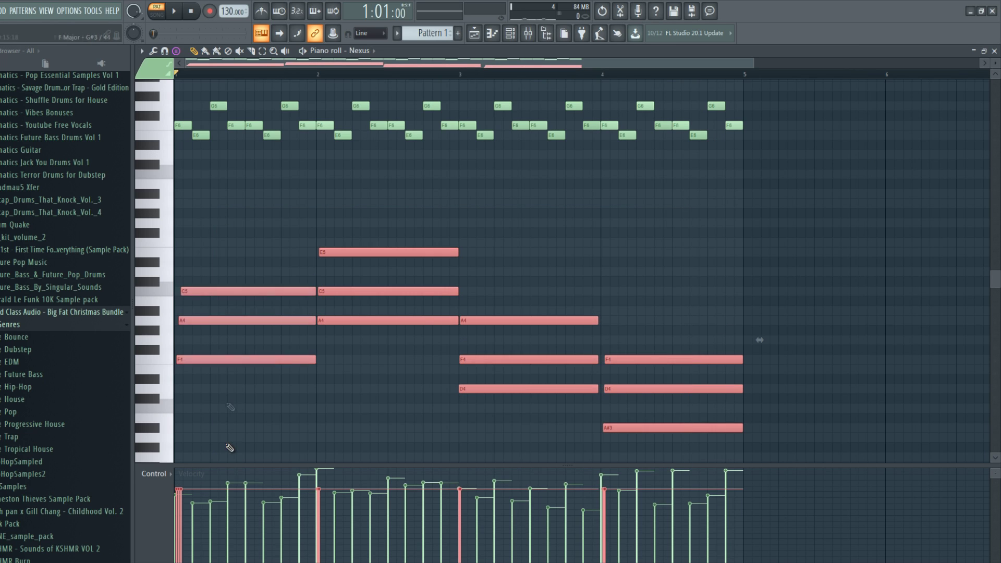
# Randomize the selected chord notes' velocities and play the pattern.
pyautogui.click(158, 55)
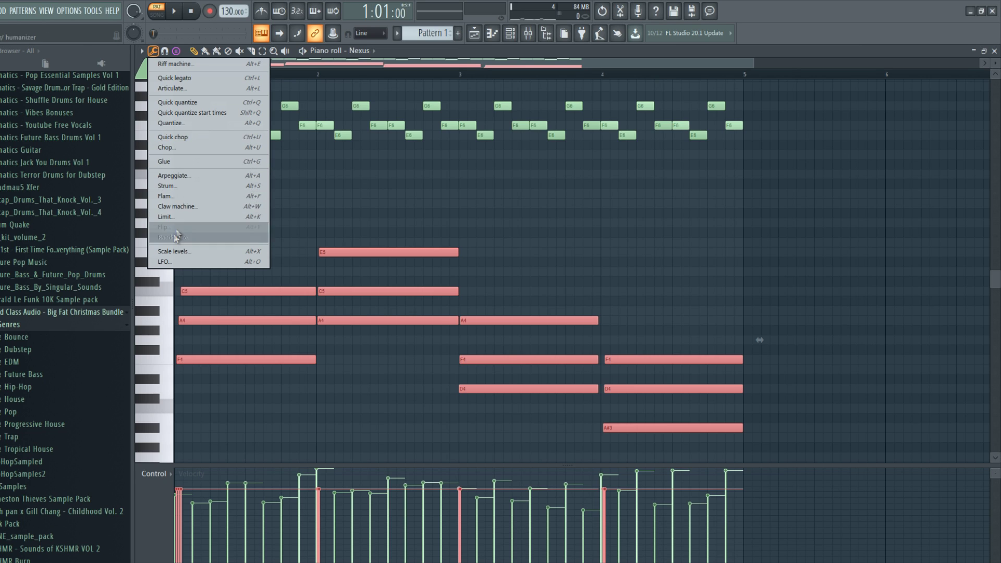
pyautogui.click(176, 237)
pyautogui.moveTo(460, 333); pyautogui.dragTo(469, 346)
pyautogui.click(537, 389)
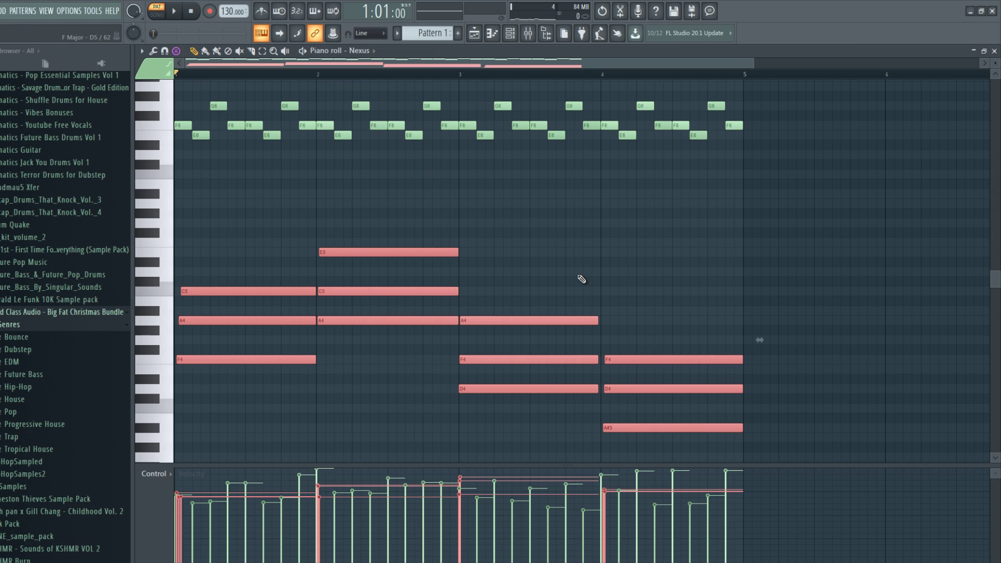
pyautogui.press('space')
# Deselect the chords, stop playback and audition the G6 melody note.
pyautogui.click(586, 244)
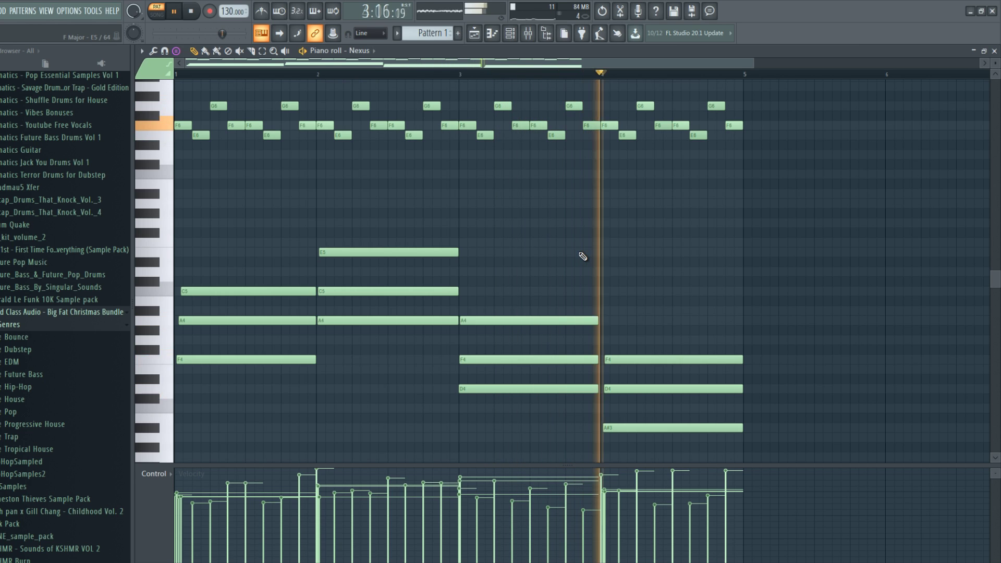
pyautogui.press('space')
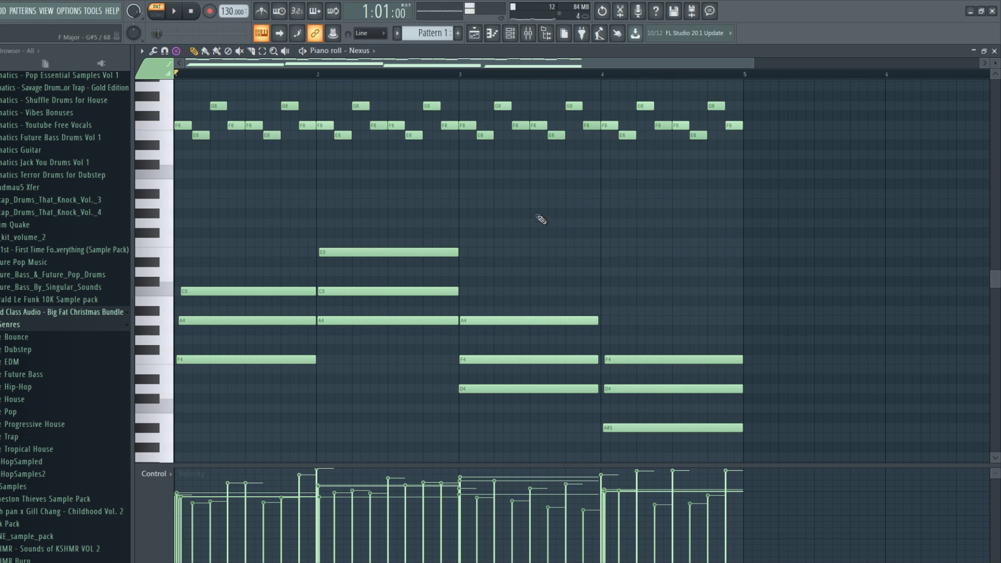
pyautogui.scroll(1, 426, 244)
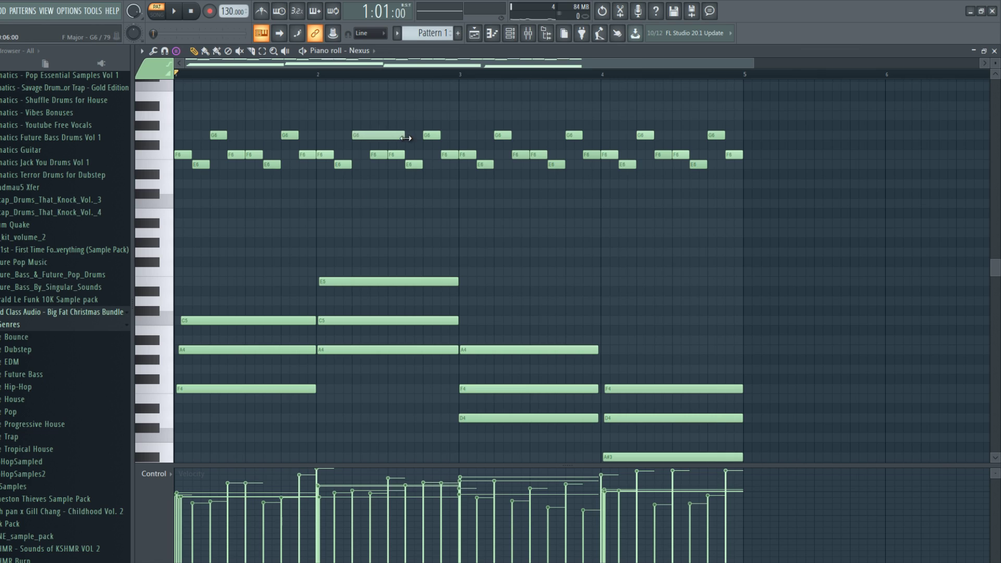
pyautogui.click(355, 137)
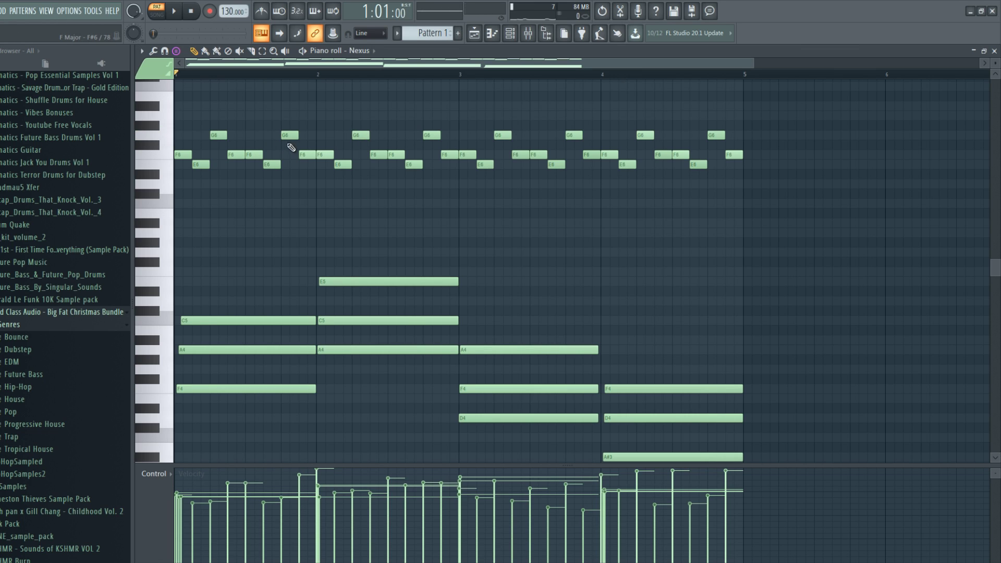
# Toggle Allow resizing from left in the piano roll's Edit options.
pyautogui.click(141, 51)
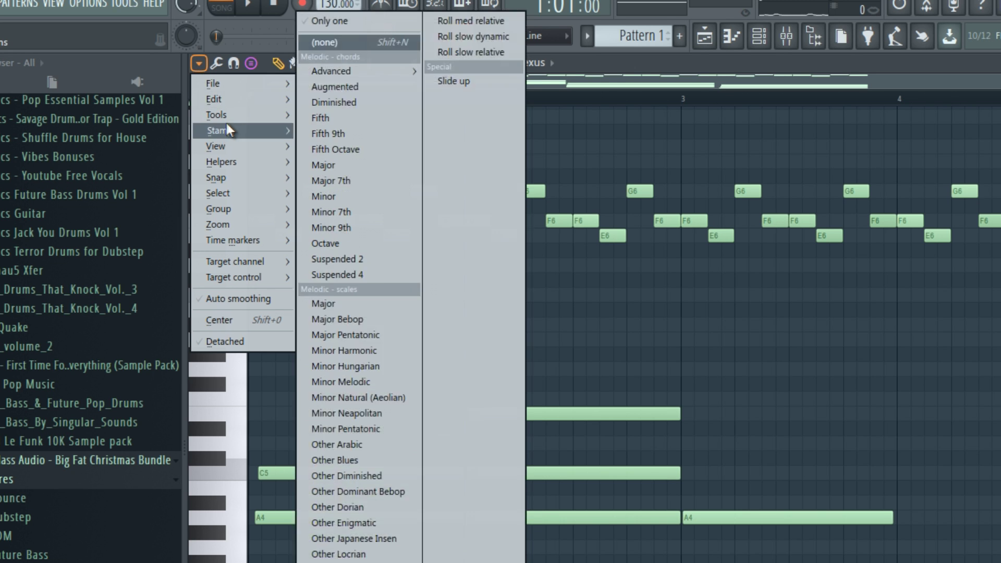
pyautogui.moveTo(164, 77)
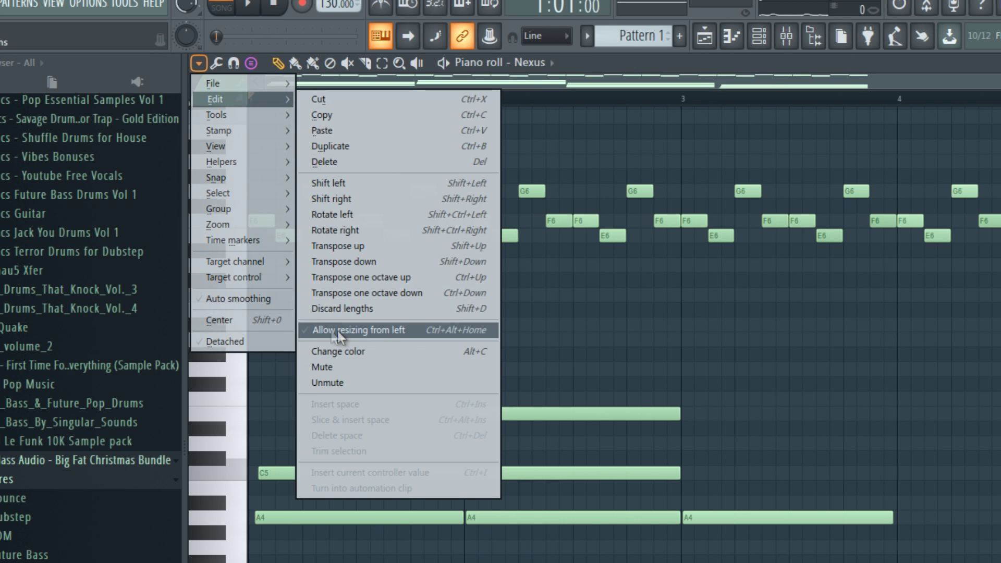
pyautogui.click(390, 329)
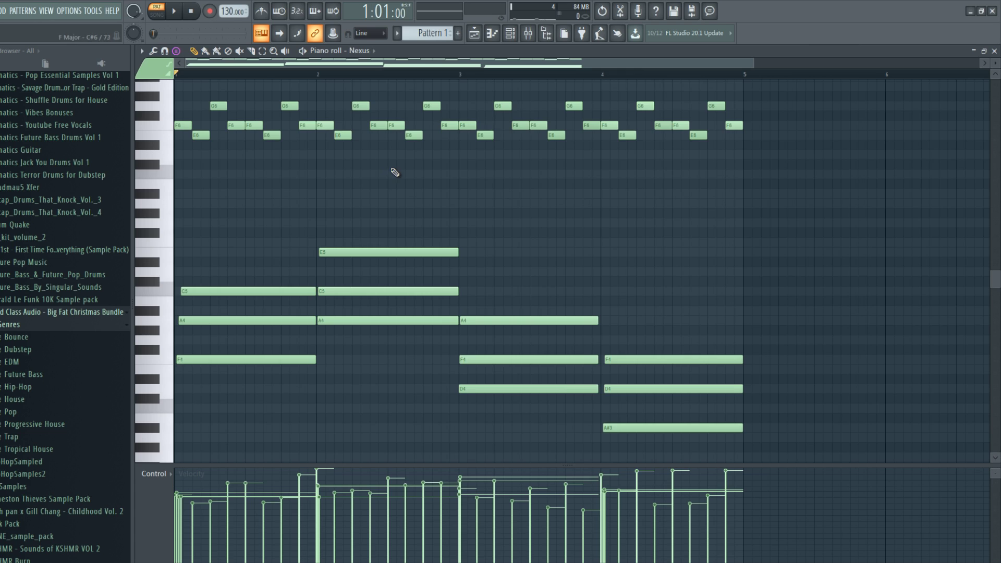
# Quick-quantize the chord notes' start times with Ctrl+Q, then reselect the 12 chord notes.
pyautogui.scroll(-1, 443, 209)
pyautogui.moveTo(395, 172); pyautogui.dragTo(447, 290)
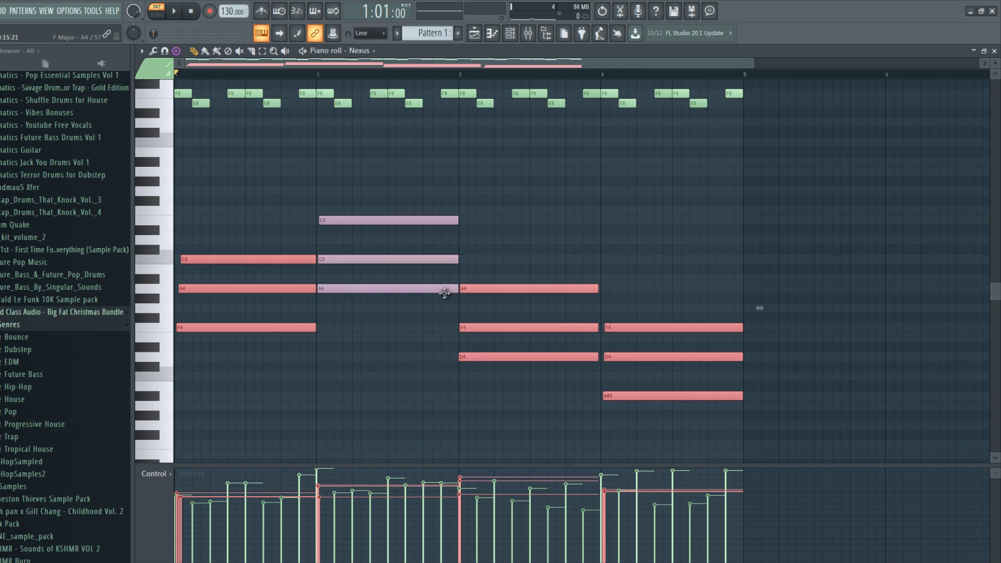
pyautogui.moveTo(688, 148); pyautogui.dragTo(227, 451)
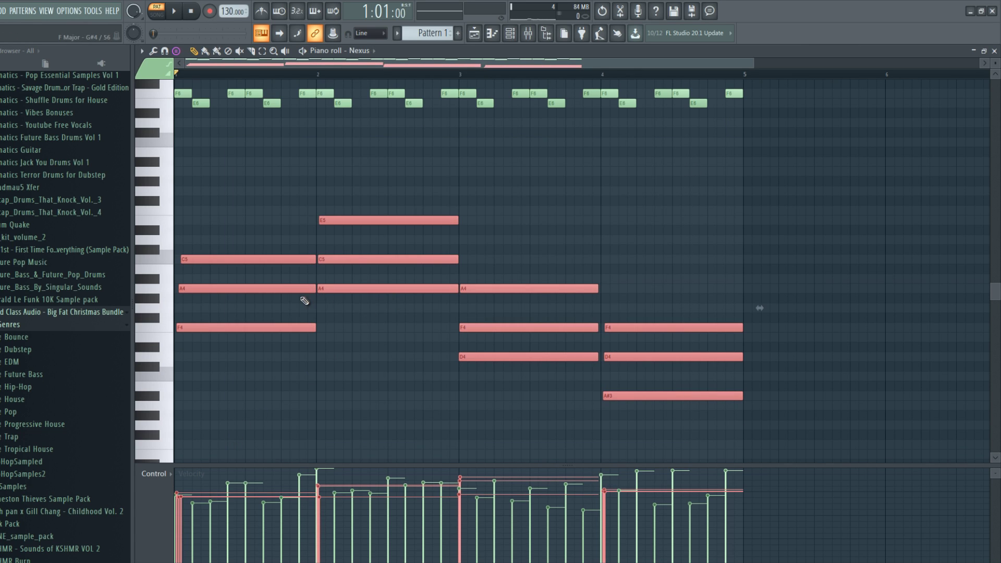
pyautogui.hotkey('ctrl', 'q')
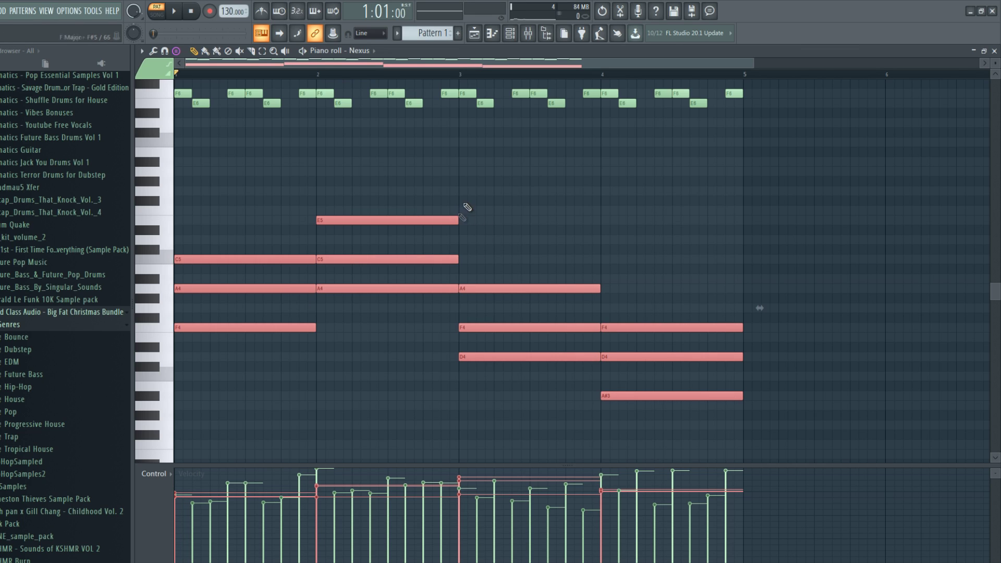
pyautogui.hotkey('ctrl', 'd')
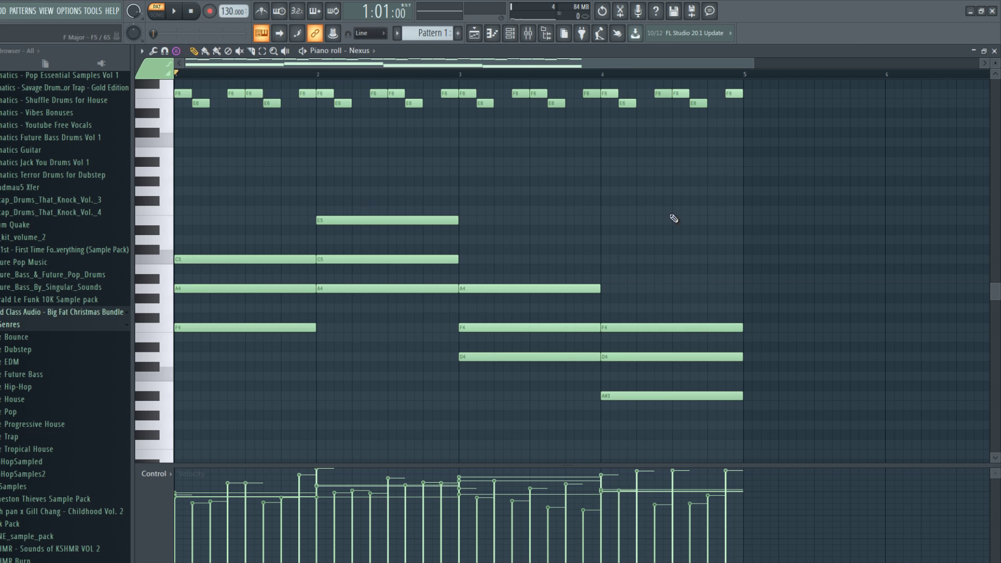
pyautogui.moveTo(712, 176); pyautogui.dragTo(216, 443)
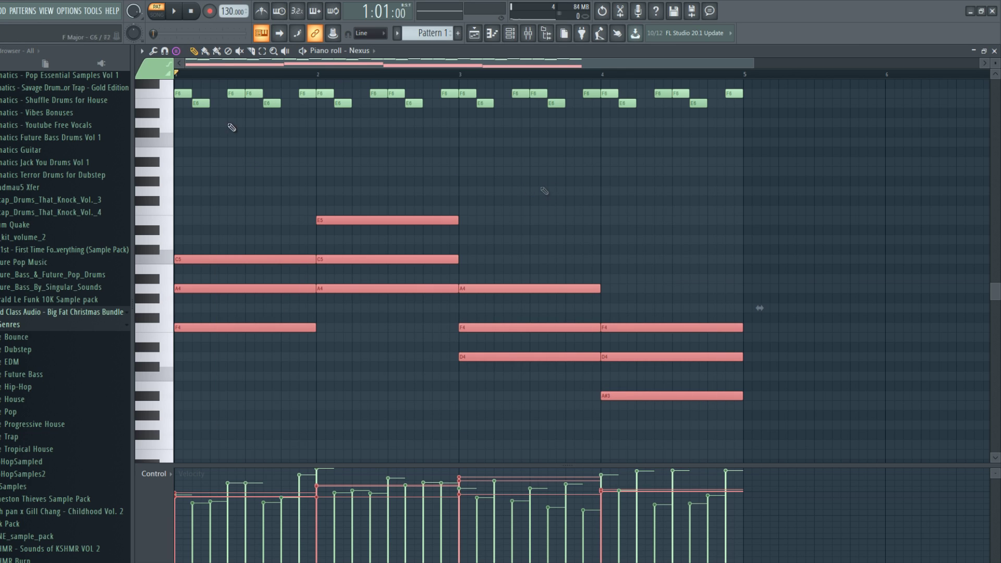
# Strum the selected chords by raising the Start and End Time knobs, preview, and accept.
pyautogui.press('space')
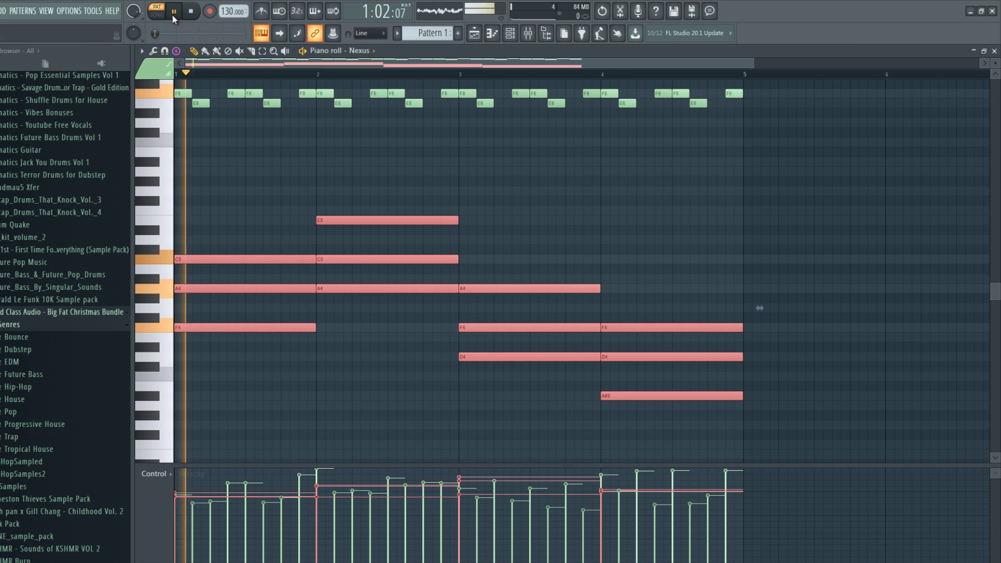
pyautogui.click(154, 51)
pyautogui.click(177, 186)
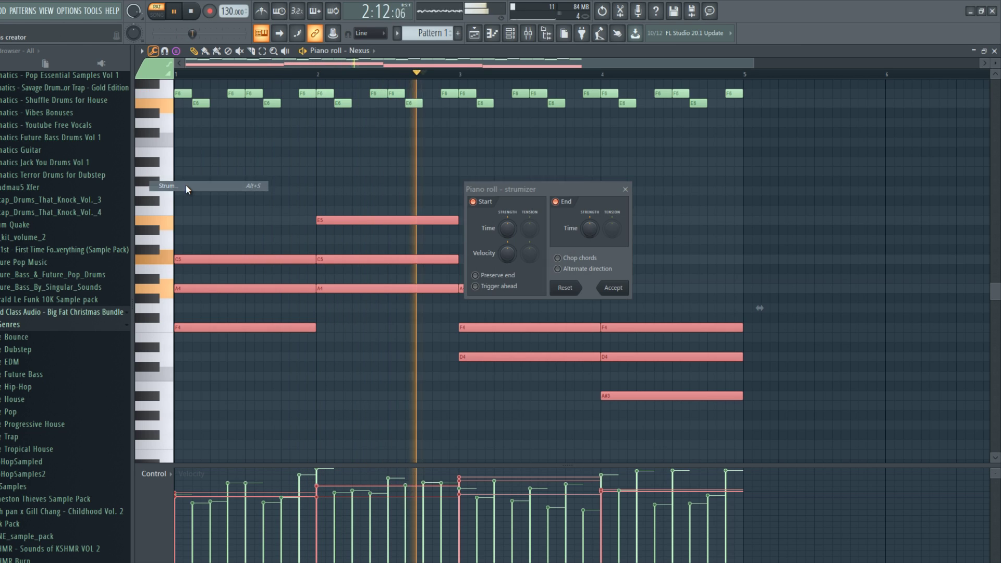
pyautogui.moveTo(508, 230); pyautogui.dragTo(497, 158)
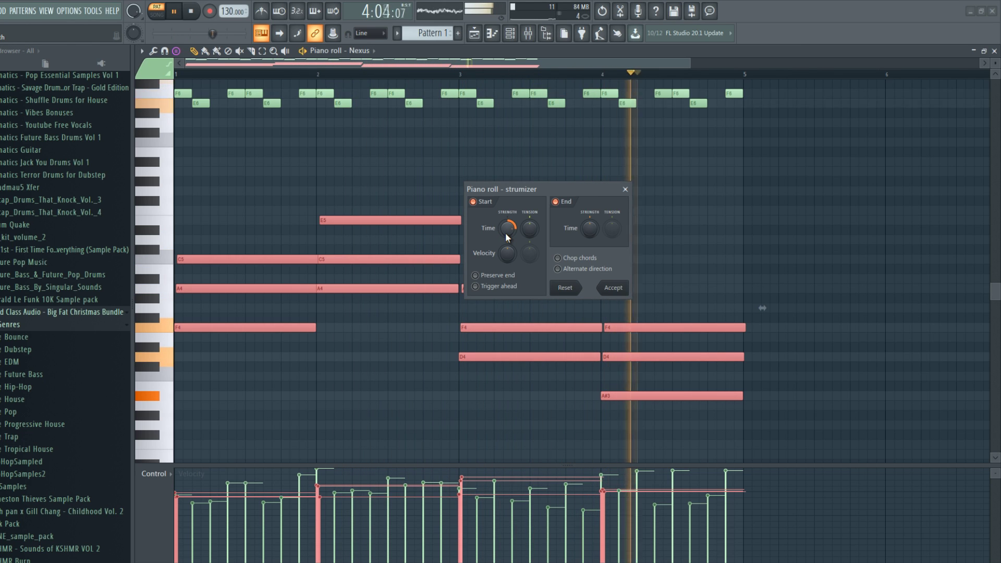
pyautogui.moveTo(590, 227); pyautogui.dragTo(593, 215)
pyautogui.press('space')
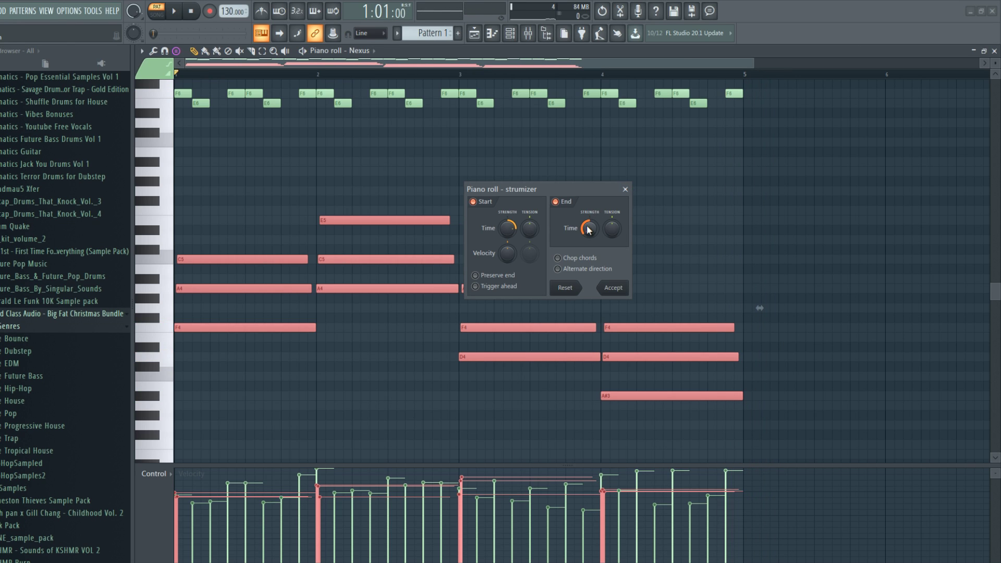
pyautogui.press('space')
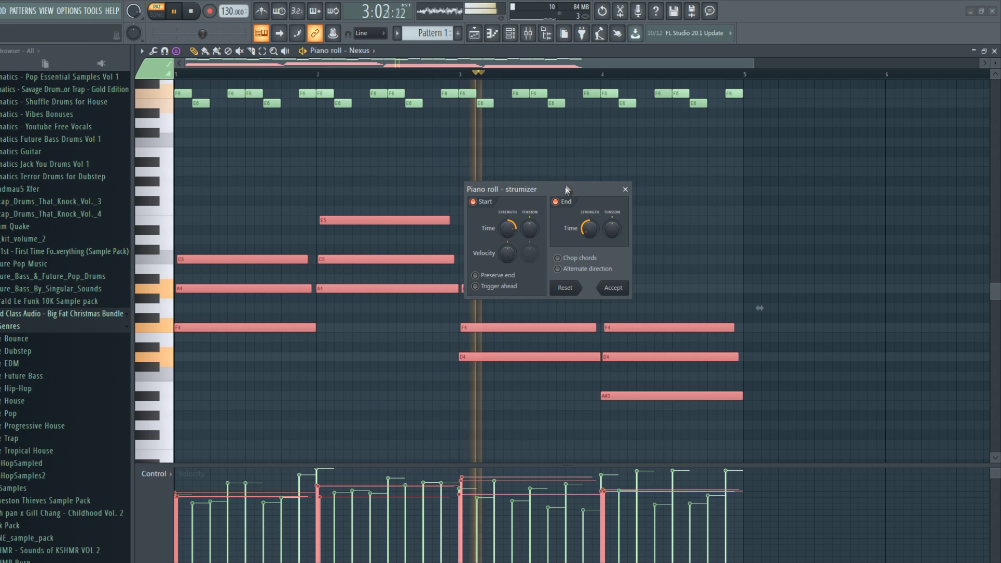
pyautogui.moveTo(568, 190); pyautogui.dragTo(655, 137)
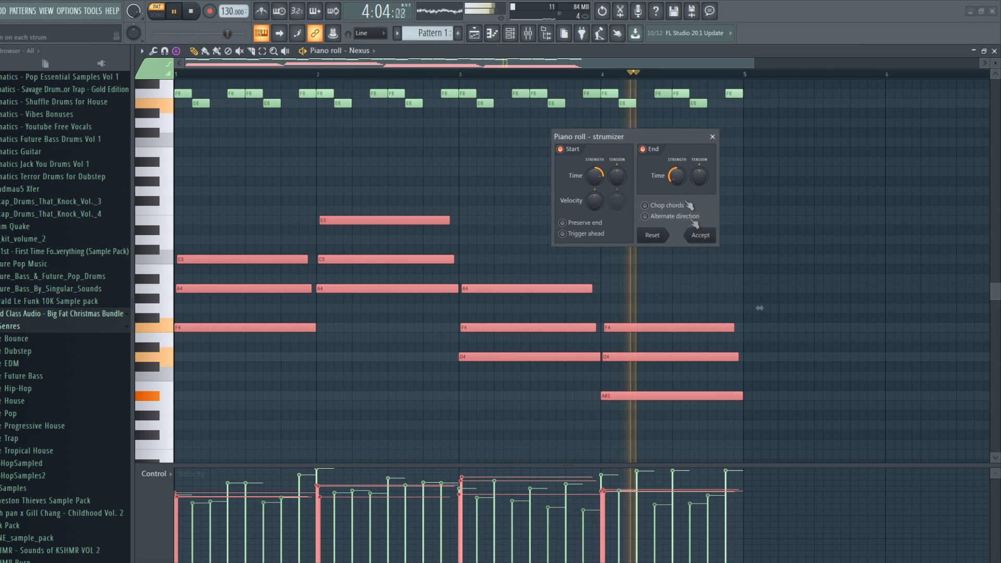
pyautogui.click(700, 235)
pyautogui.press('space')
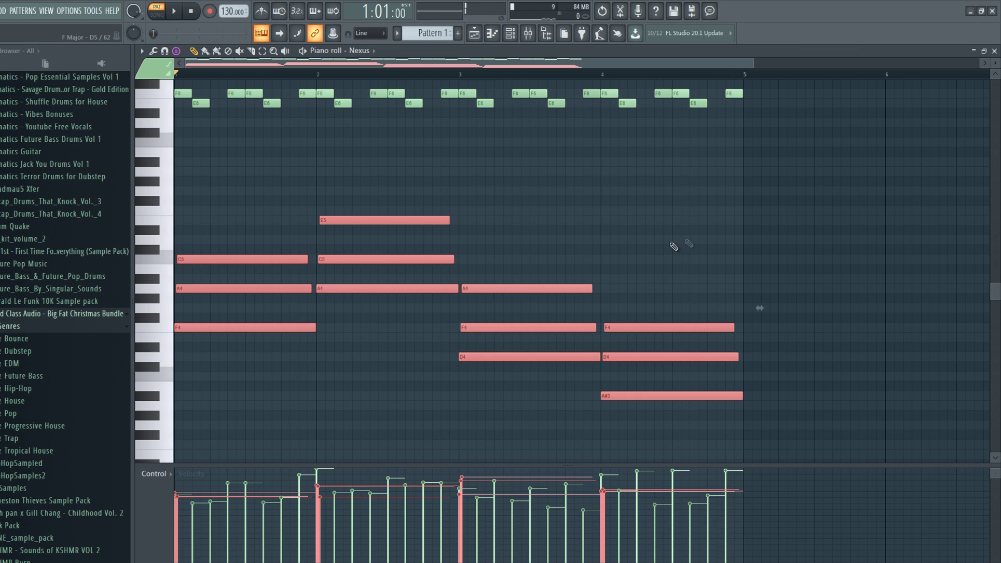
pyautogui.click(601, 236)
pyautogui.scroll(2, 259, 315)
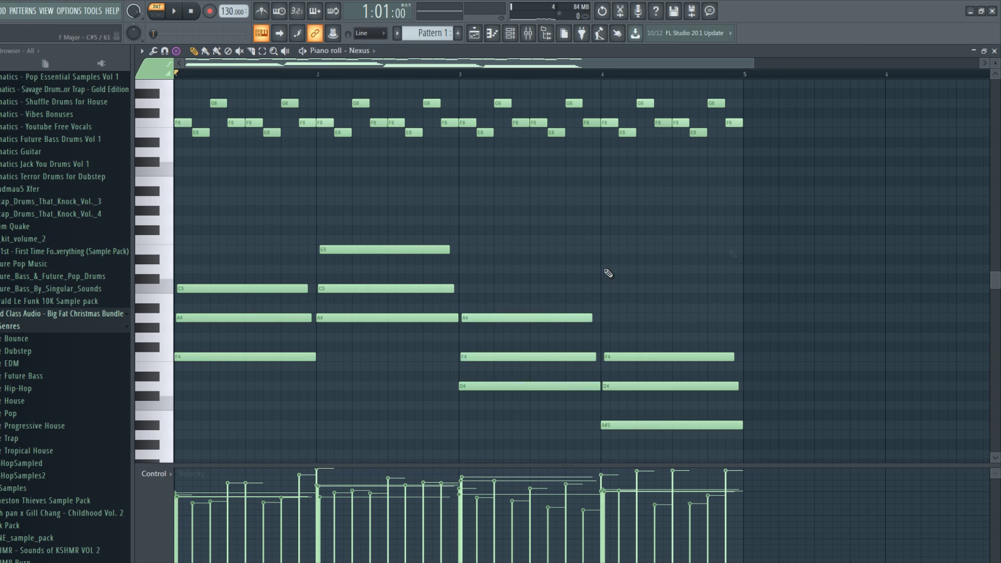
pyautogui.scroll(-2, 721, 221)
# Group the 12 chord notes beneath the melody into one block, audition a chord note, and reselect them.
pyautogui.moveTo(694, 167); pyautogui.dragTo(241, 442)
pyautogui.click(141, 51)
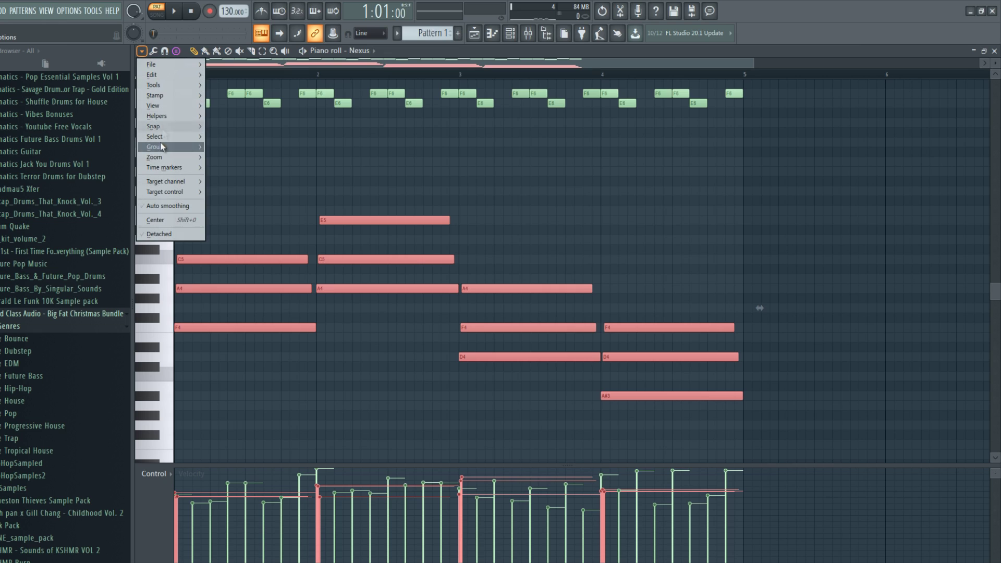
pyautogui.moveTo(156, 146)
pyautogui.click(232, 156)
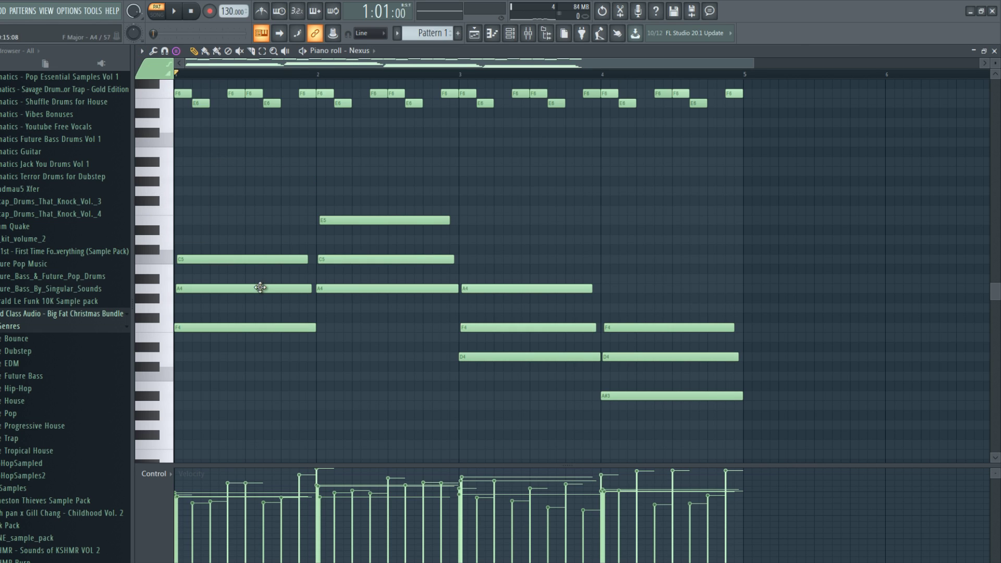
pyautogui.moveTo(251, 263); pyautogui.dragTo(249, 261)
pyautogui.moveTo(699, 207); pyautogui.dragTo(218, 399)
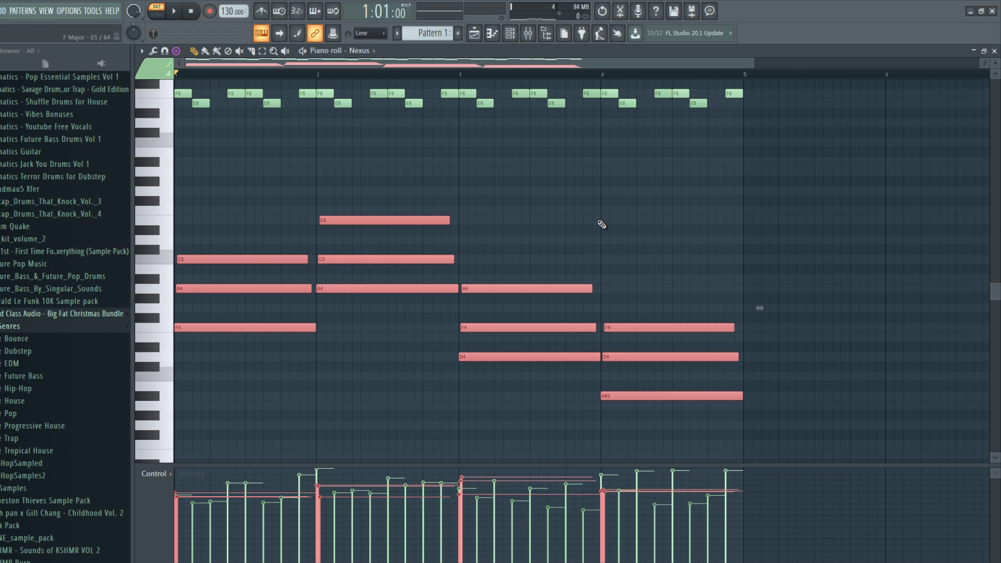
# Move the selected chords down one octave and deselect them.
pyautogui.hotkey('ctrl', 'Down')
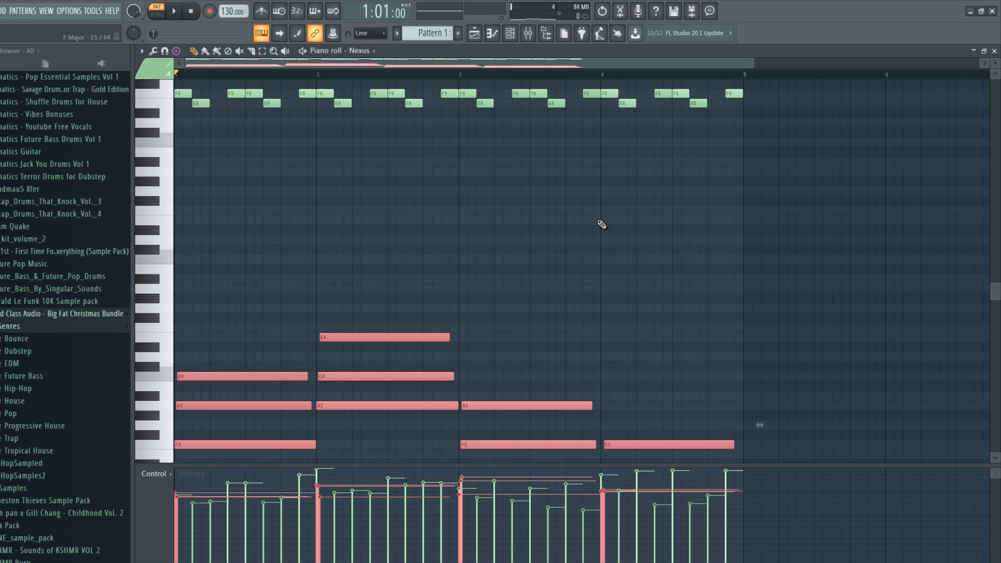
pyautogui.scroll(-3, 449, 271)
pyautogui.click(300, 316)
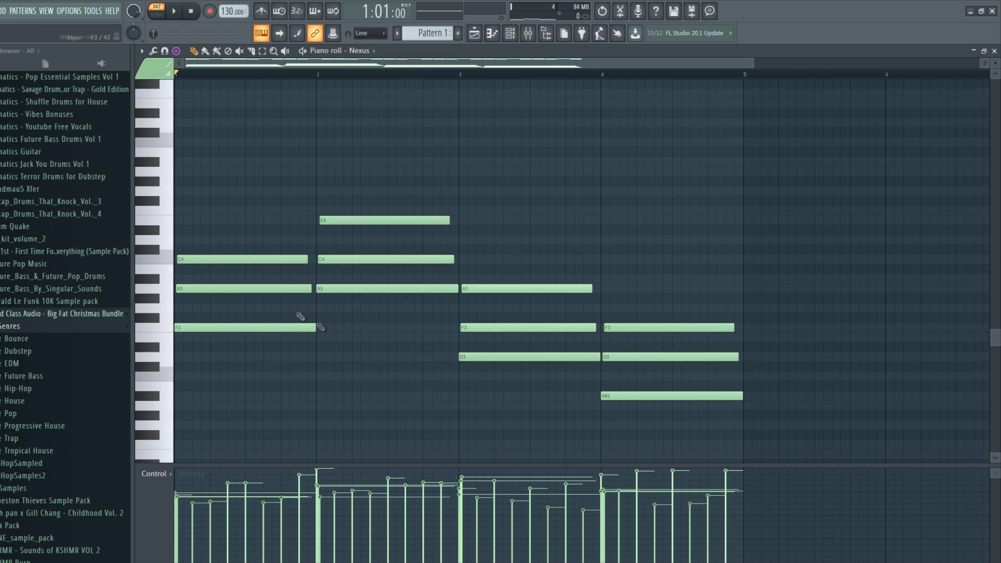
# Raise the A3 and C4 chord notes back up one octave to spread the voicings.
pyautogui.keyDown('ctrl'); pyautogui.click(287, 288); pyautogui.keyUp('ctrl')
pyautogui.keyDown('ctrl'); pyautogui.click(343, 260); pyautogui.keyUp('ctrl')
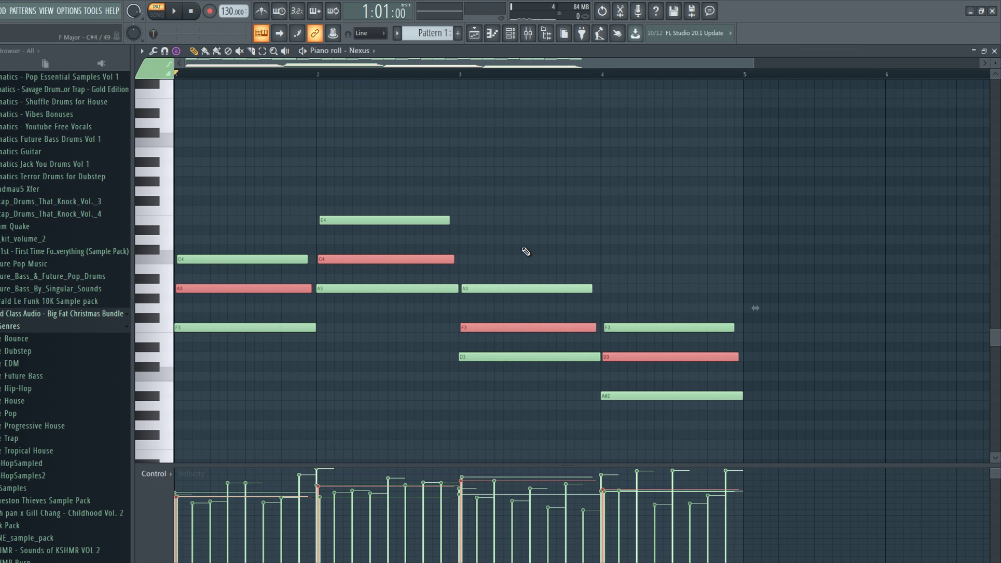
pyautogui.hotkey('ctrl', 'Up')
pyautogui.scroll(1, 242, 341)
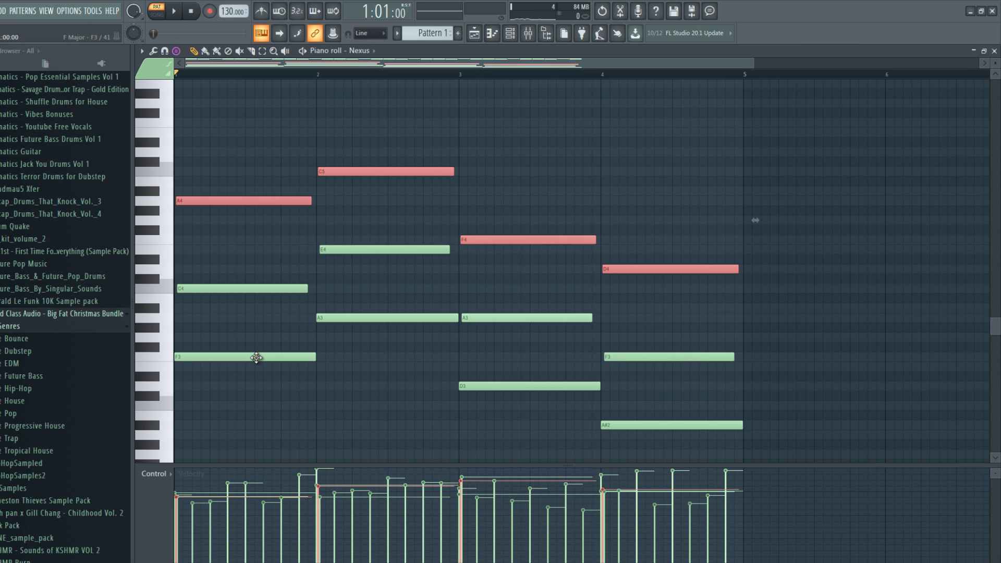
pyautogui.scroll(1, 285, 343)
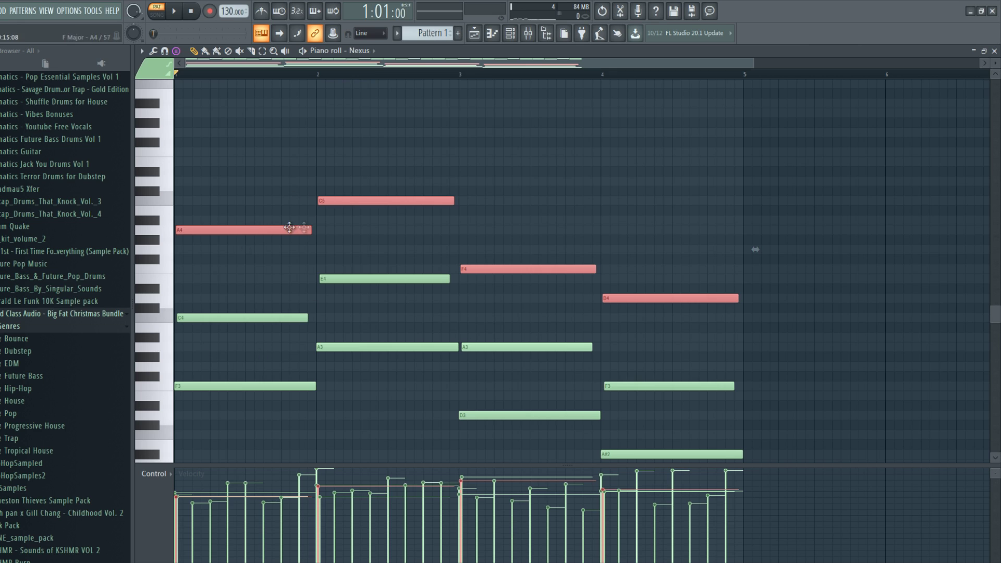
pyautogui.click(424, 168)
# Play the pattern to hear the new chord voicings, then reselect the notes.
pyautogui.press('space')
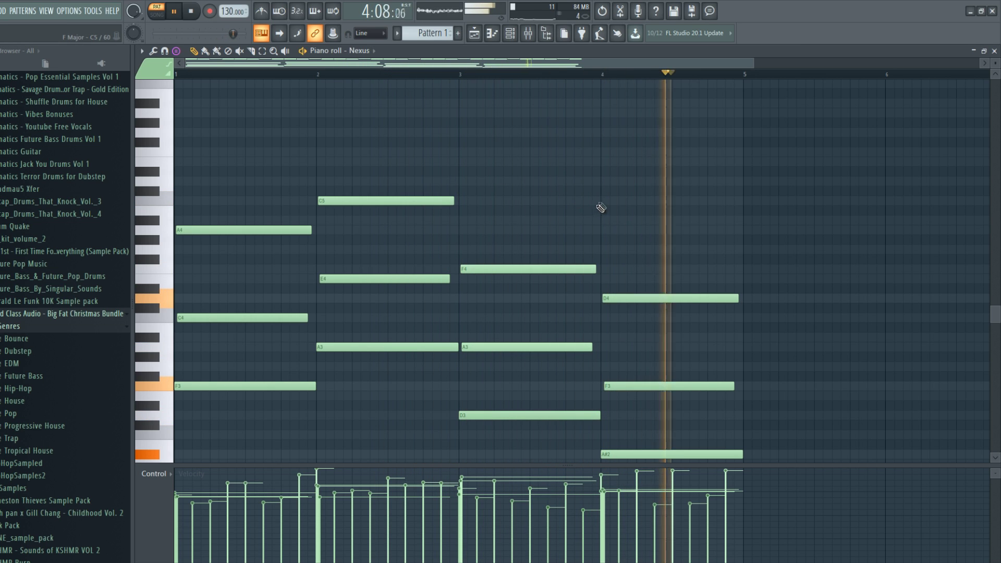
pyautogui.press('space')
pyautogui.scroll(4, 555, 209)
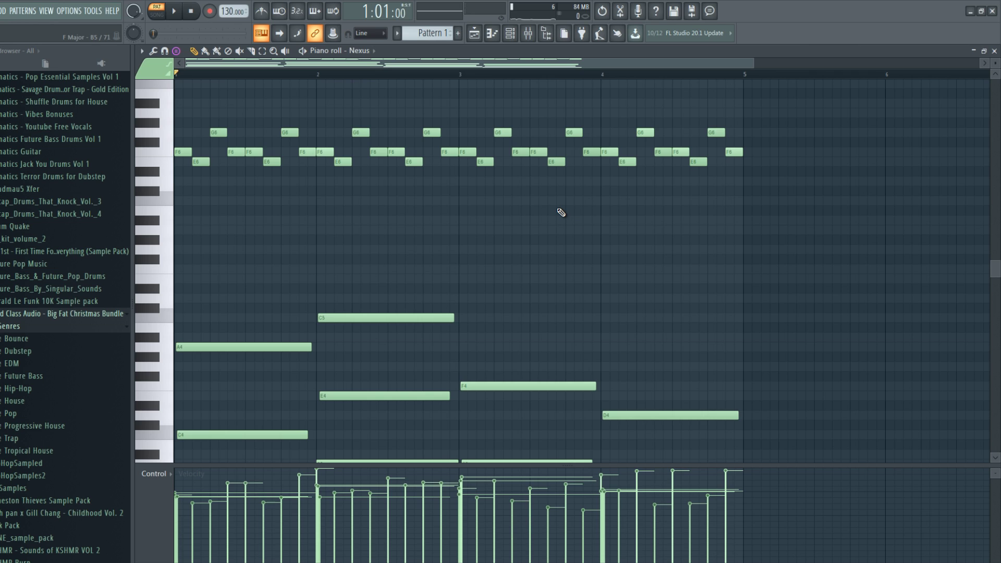
pyautogui.scroll(-5, 561, 212)
pyautogui.moveTo(749, 98); pyautogui.dragTo(178, 453)
# Marquee-select all the chord notes in the Nexus pattern.
pyautogui.scroll(1, 369, 346)
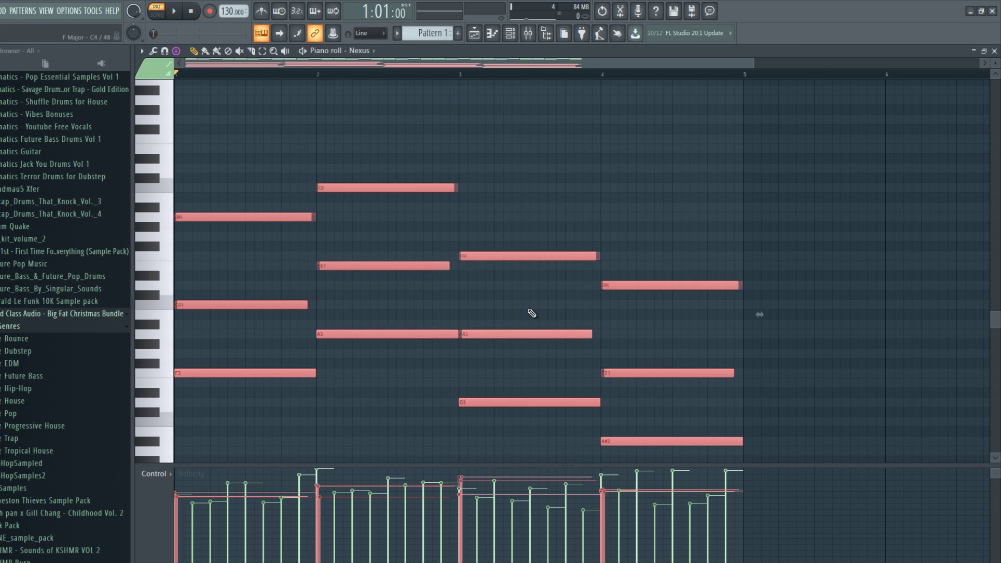
pyautogui.click(636, 284)
pyautogui.scroll(-3, 726, 81)
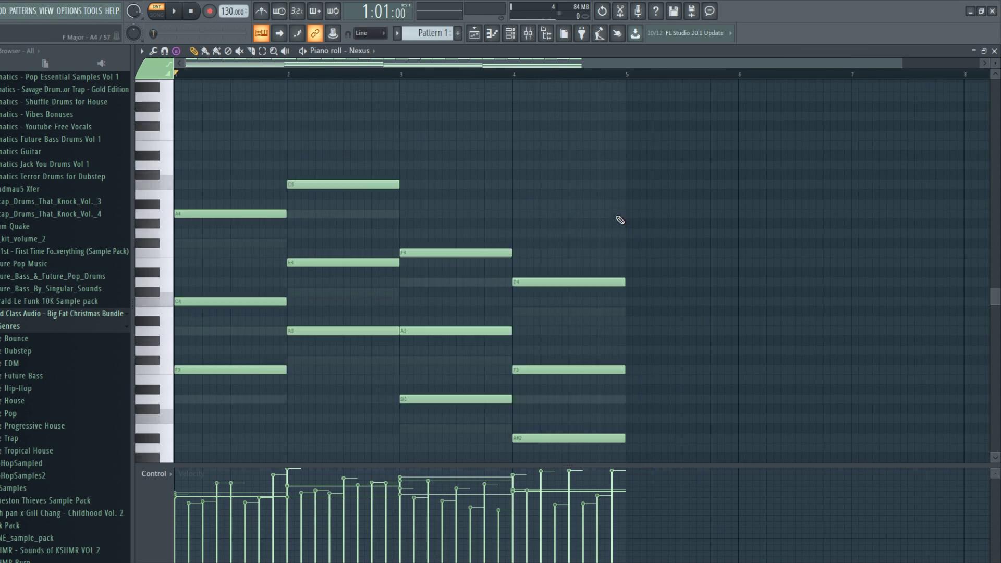
pyautogui.scroll(6, 622, 223)
pyautogui.scroll(-6, 624, 226)
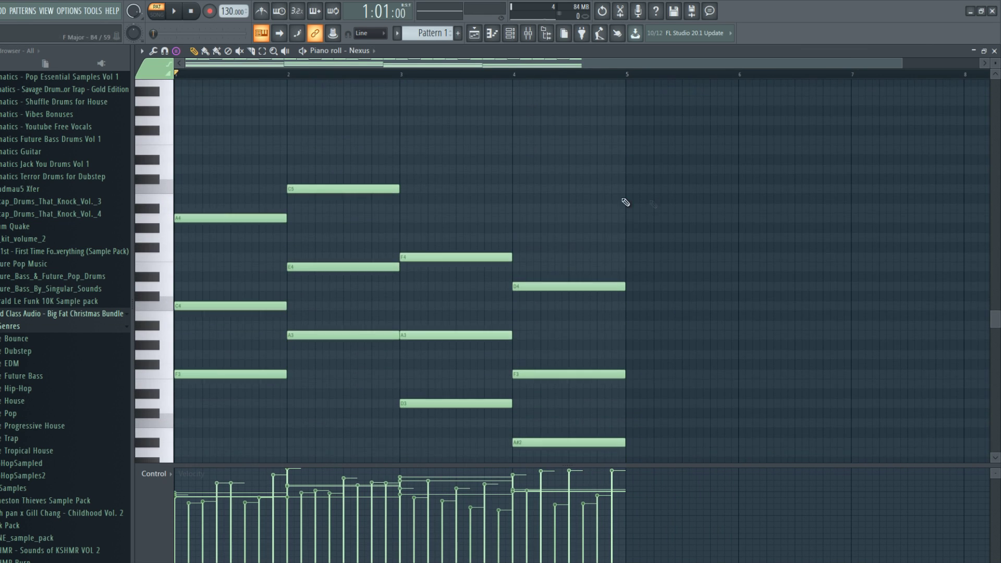
pyautogui.moveTo(691, 135); pyautogui.dragTo(203, 466)
# Duplicate the chord block into the following bars with Ctrl+B, then undo the last copy.
pyautogui.hotkey('ctrl', 'b')
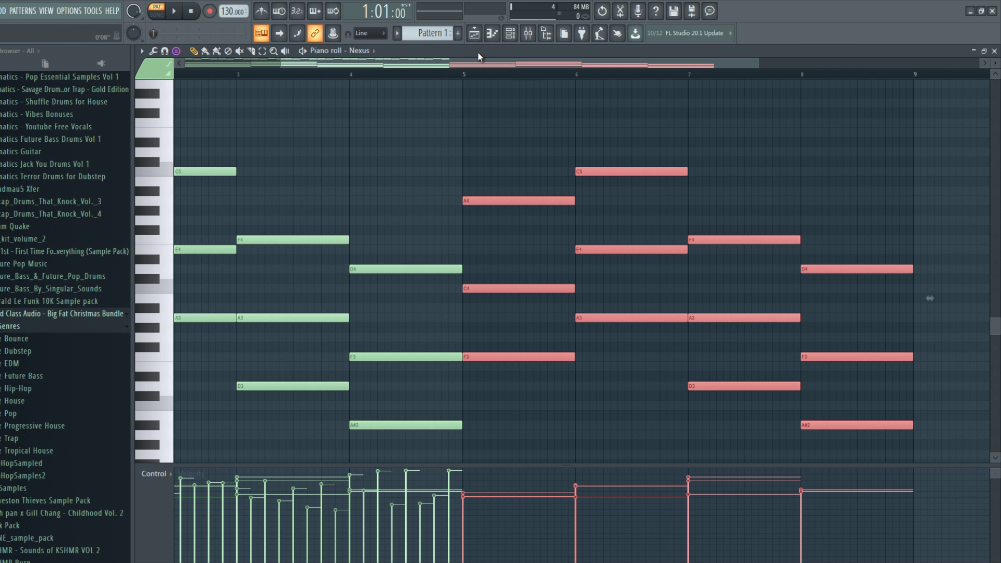
pyautogui.hotkey('ctrl', 'b')
pyautogui.scroll(-3, 572, 82)
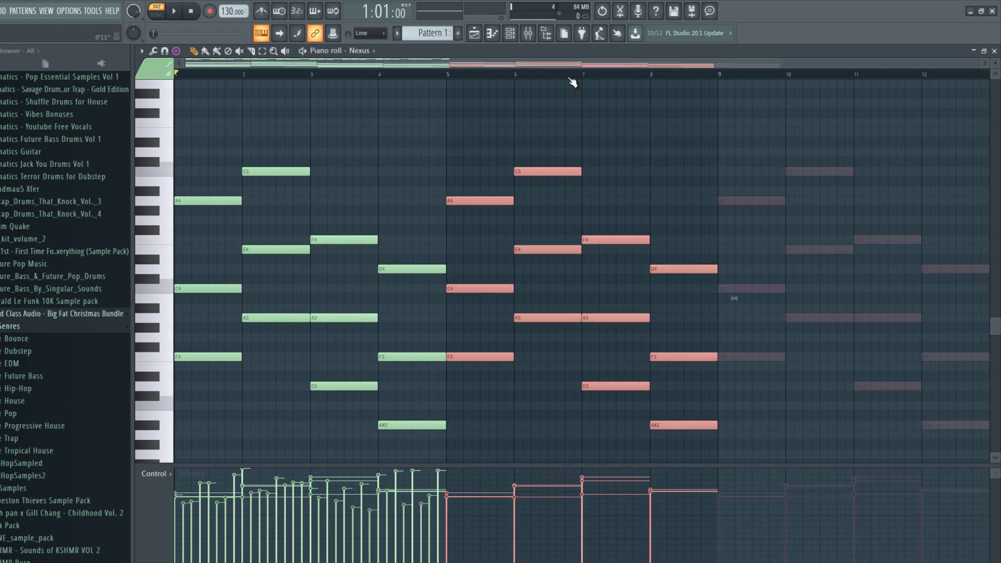
pyautogui.hotkey('ctrl', 'b')
pyautogui.hotkey('ctrl', 'z')
pyautogui.hotkey('ctrl', 'z')
pyautogui.hotkey('ctrl', 'z')
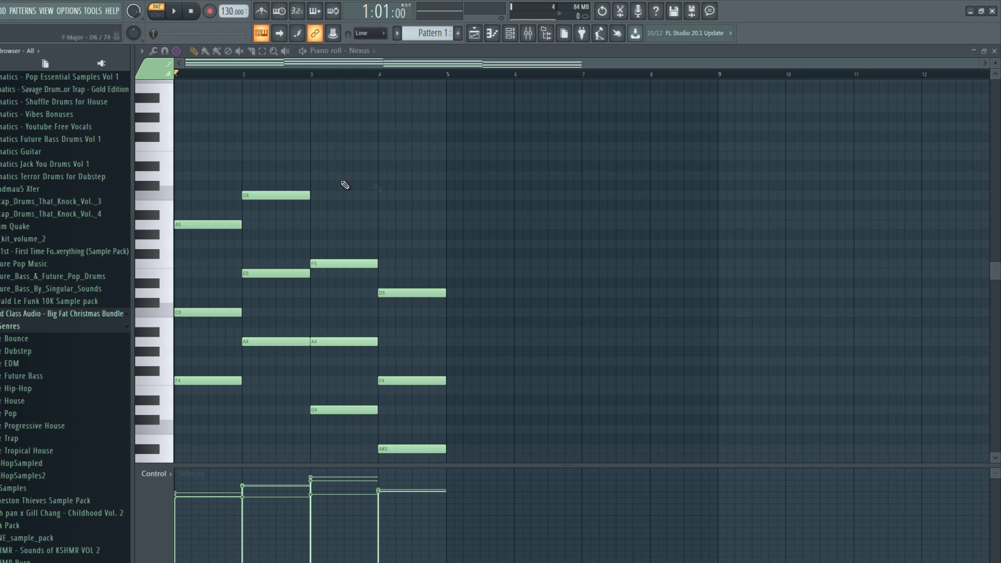
pyautogui.scroll(-2, 417, 190)
pyautogui.hotkey('ctrl', 'a')
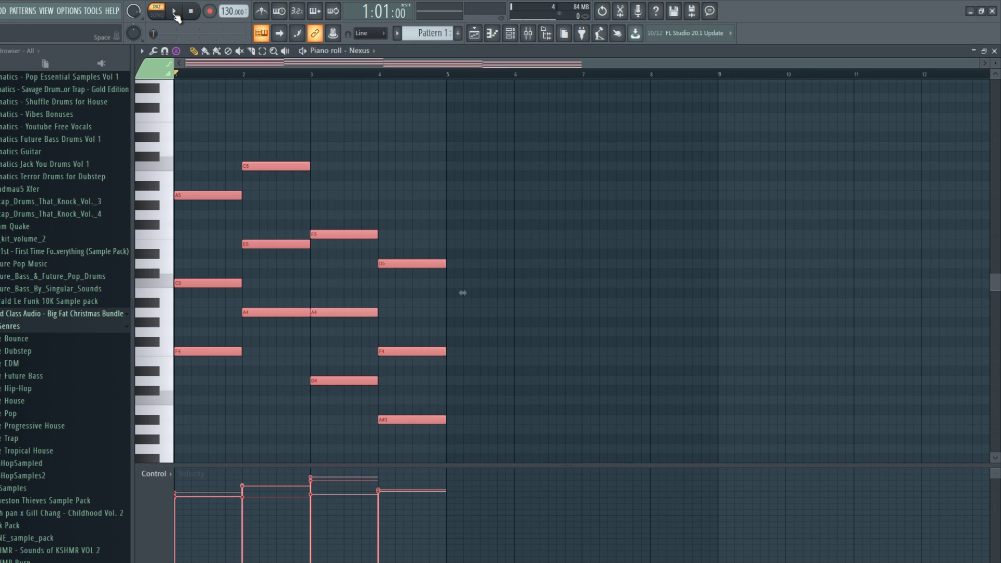
pyautogui.click(176, 12)
pyautogui.click(153, 51)
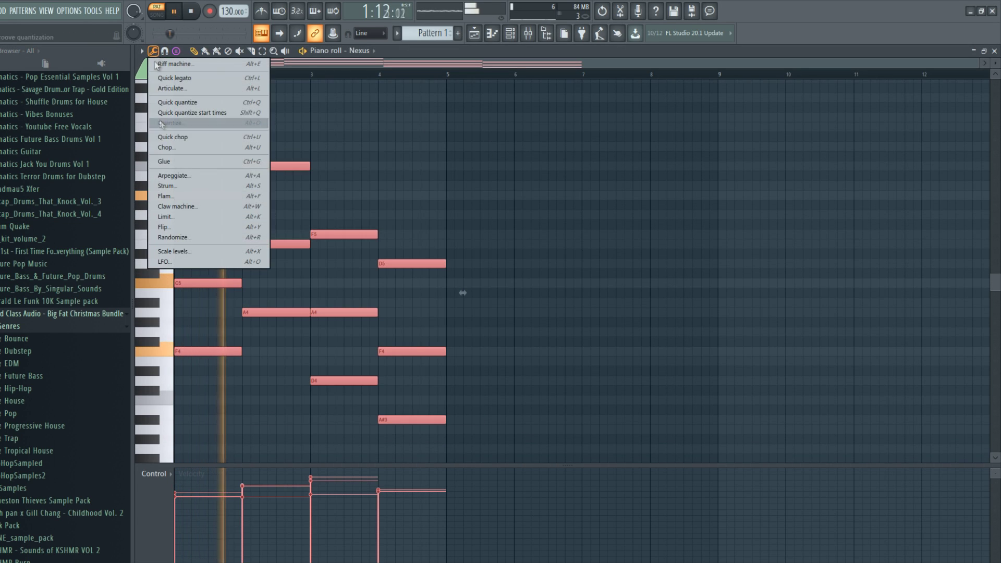
pyautogui.click(193, 176)
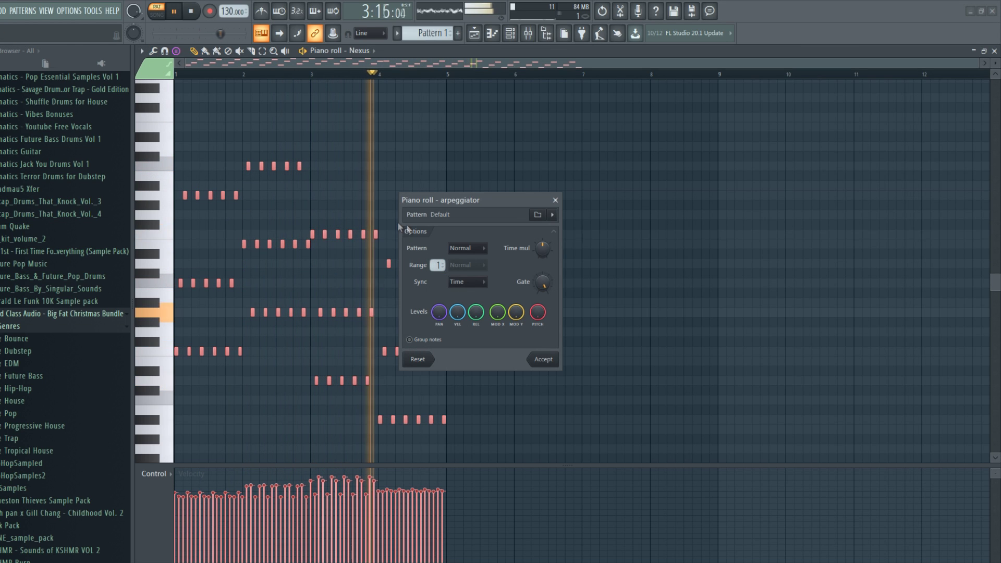
pyautogui.click(475, 250)
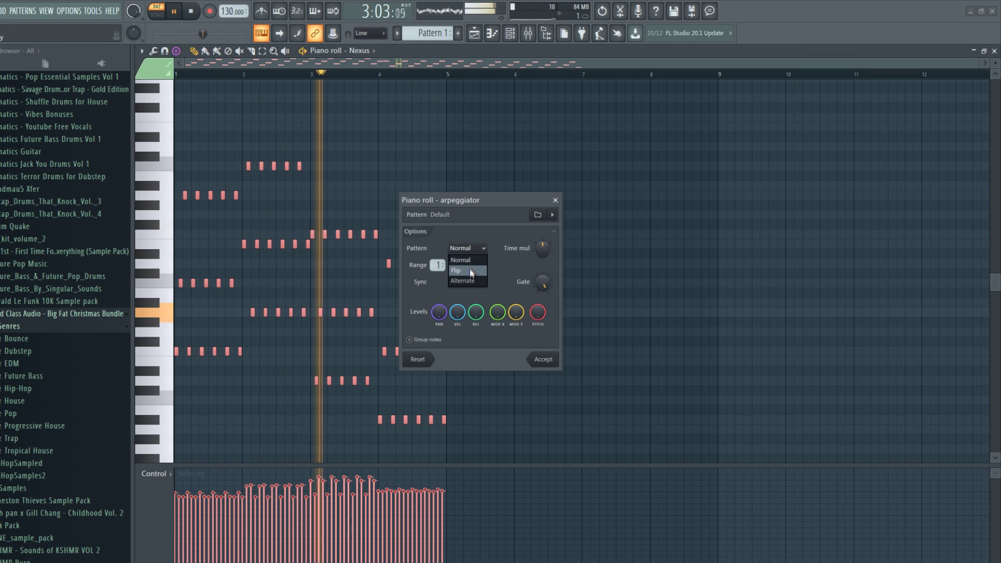
pyautogui.click(469, 270)
pyautogui.click(474, 250)
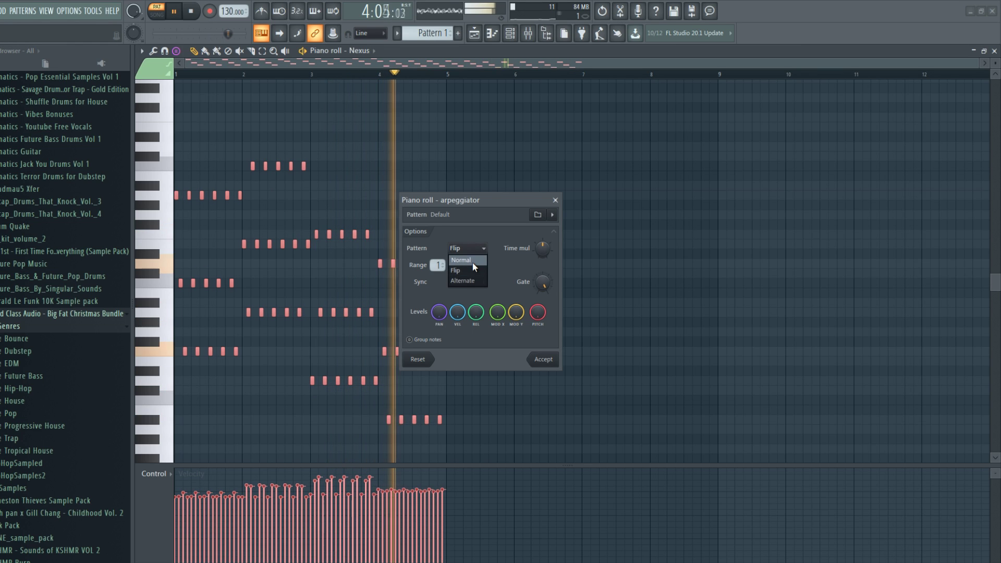
pyautogui.click(462, 259)
pyautogui.click(552, 215)
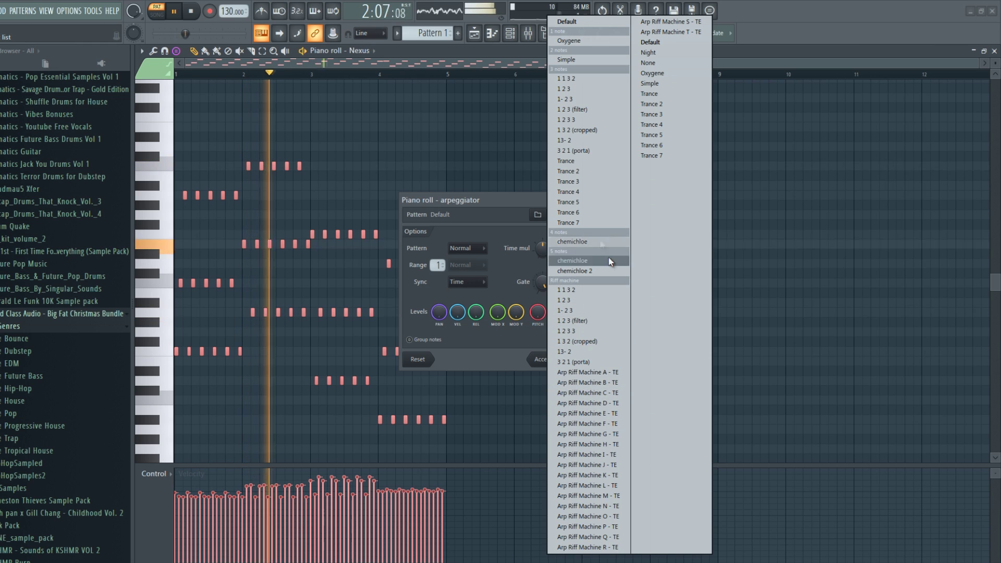
pyautogui.click(581, 181)
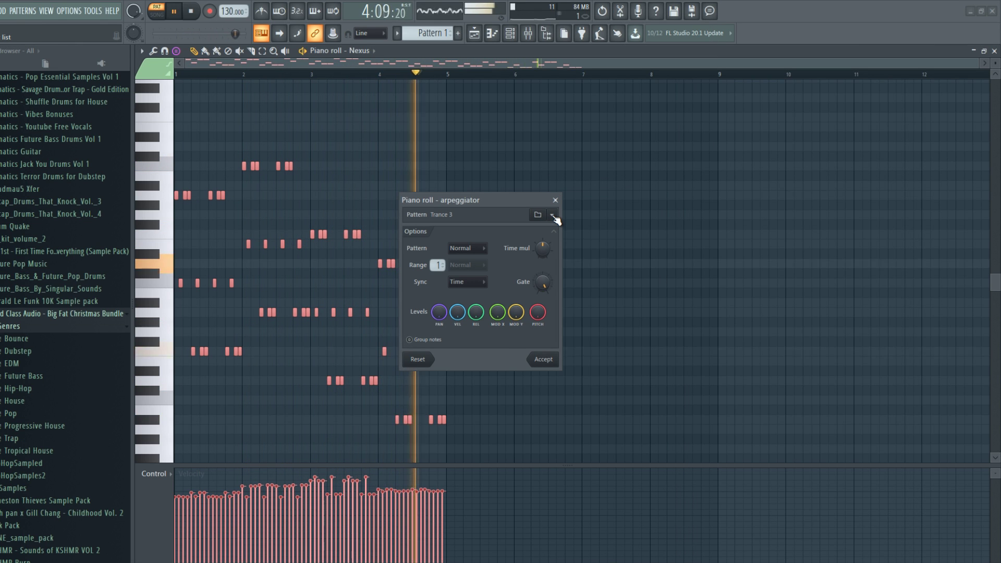
pyautogui.click(552, 215)
pyautogui.click(584, 161)
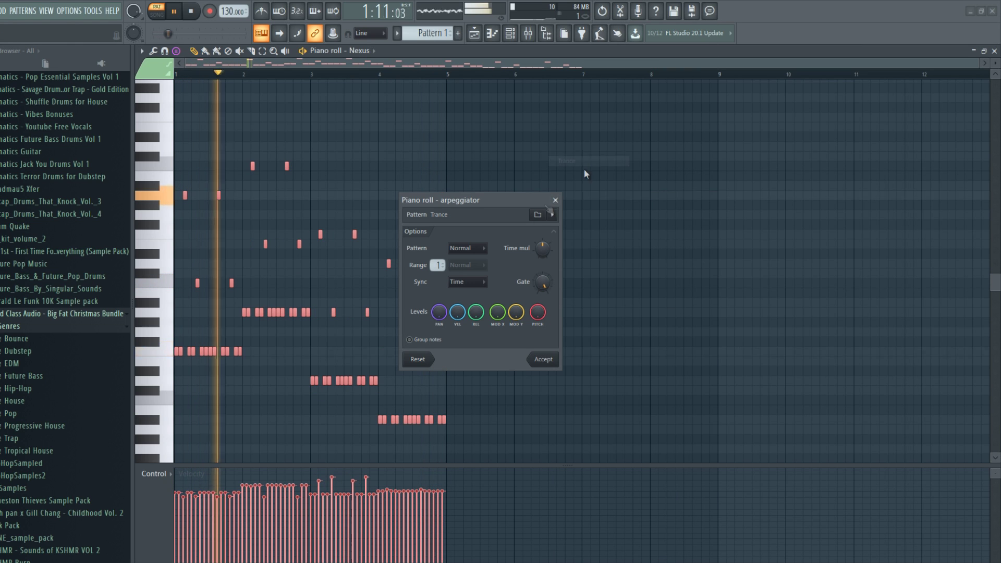
pyautogui.click(553, 214)
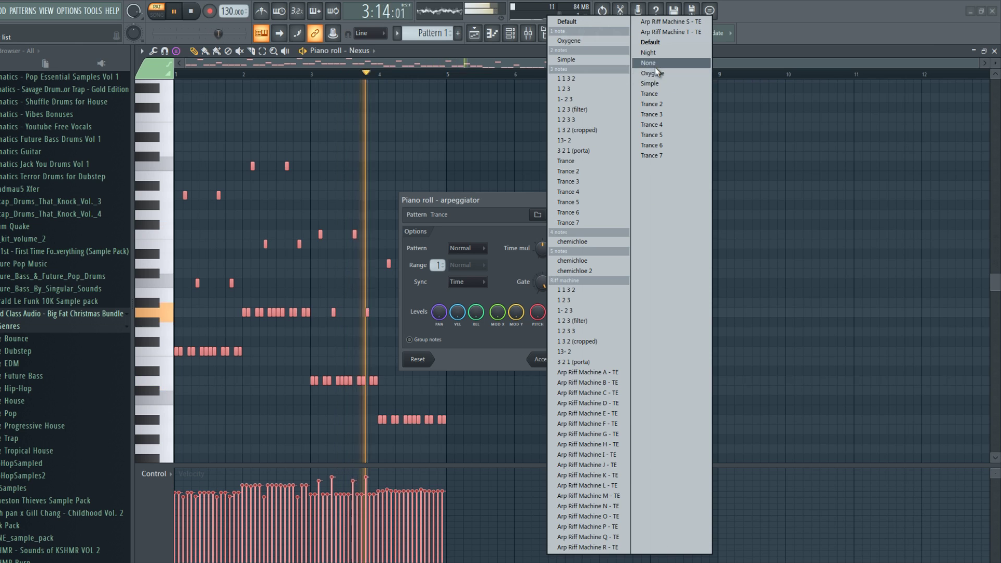
pyautogui.click(654, 54)
pyautogui.click(552, 215)
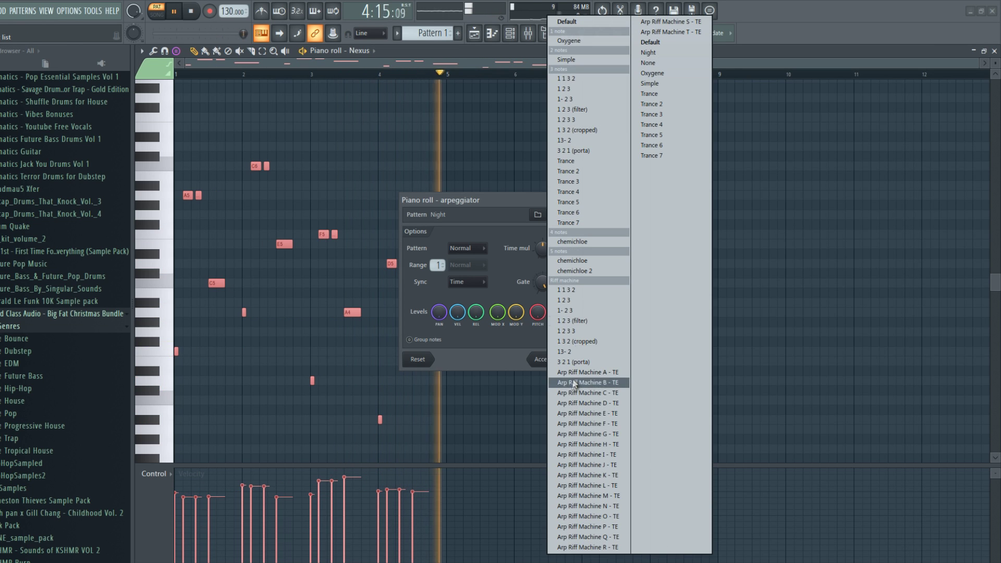
pyautogui.click(592, 424)
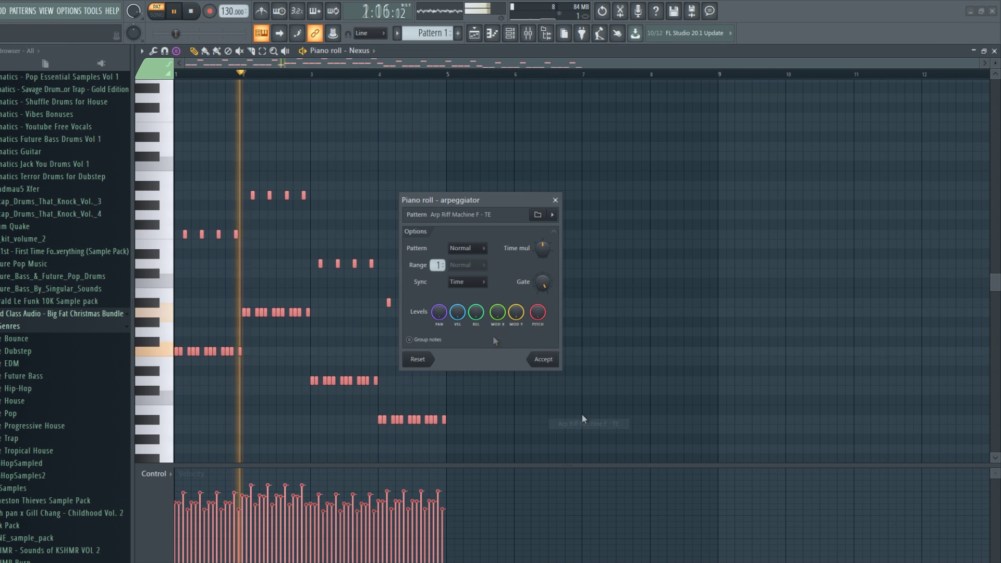
pyautogui.click(552, 216)
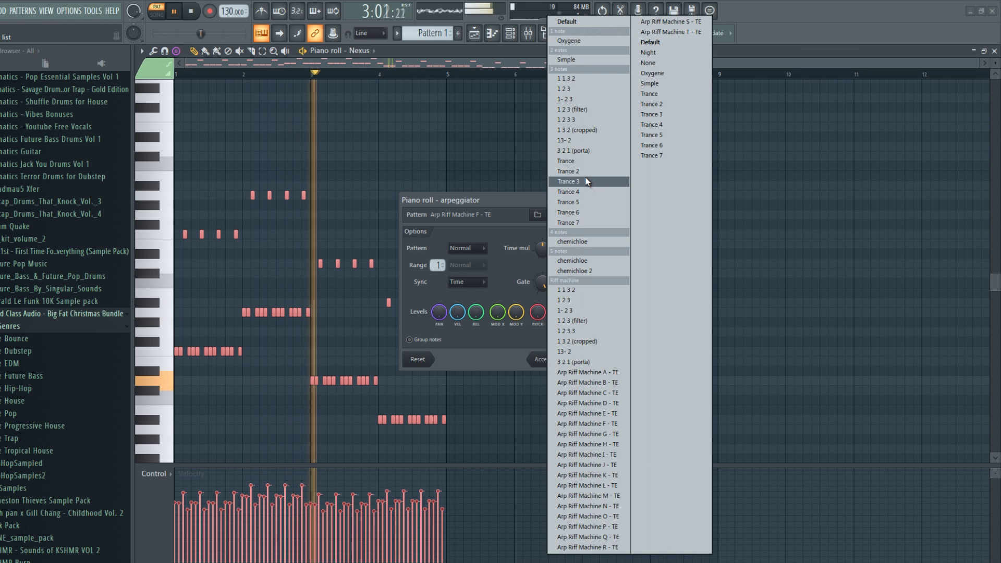
pyautogui.click(580, 62)
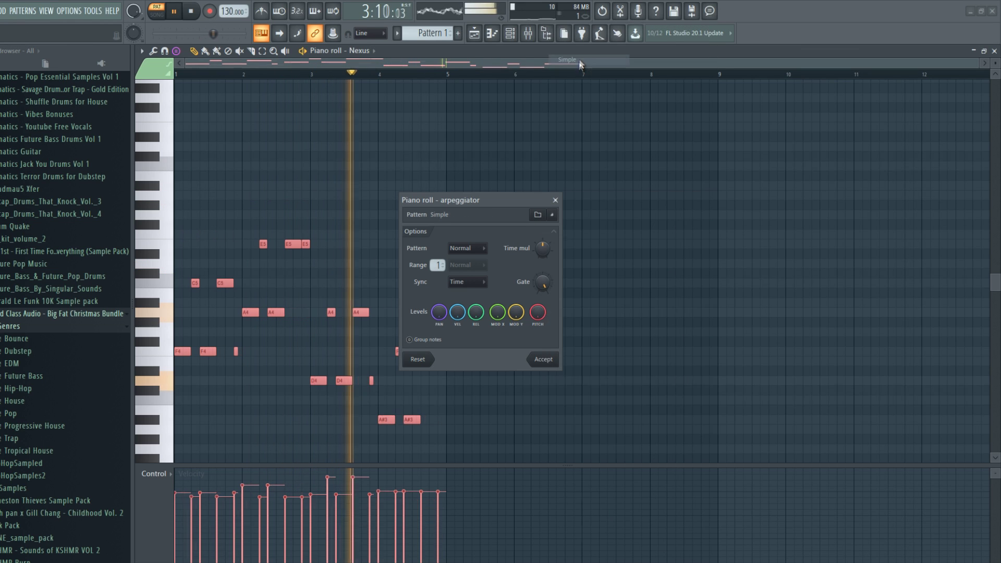
pyautogui.click(555, 200)
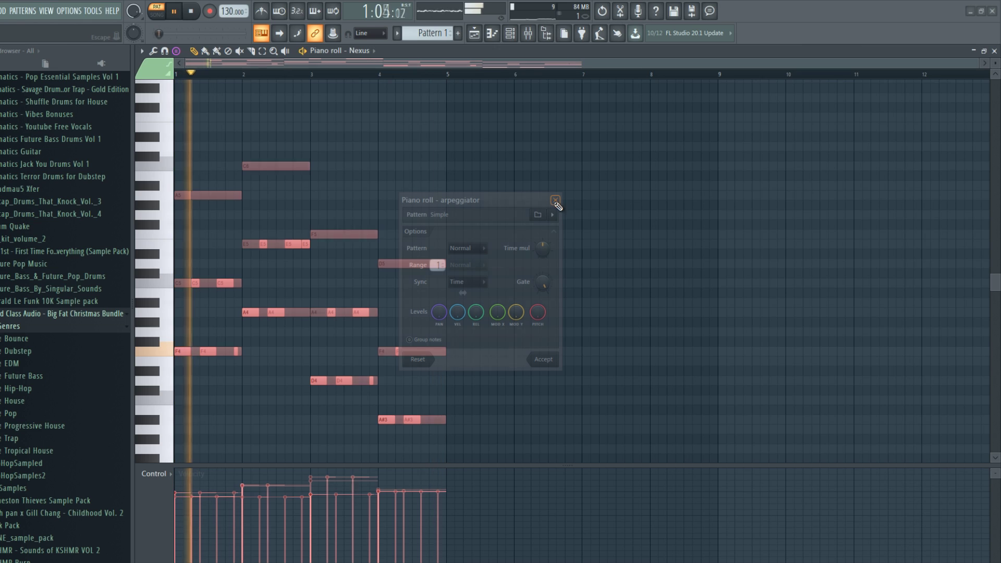
# Undo the recent note edits, then select the chords and shorten them into short stabs.
pyautogui.scroll(3, 375, 178)
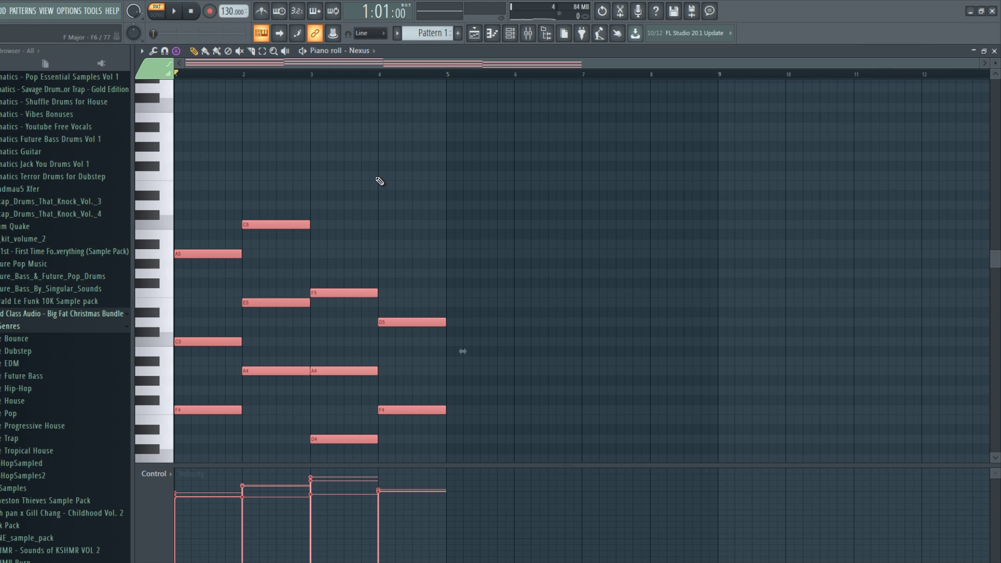
pyautogui.hotkey('ctrl', 'alt', 'z')
pyautogui.hotkey('ctrl', 'alt', 'z')
pyautogui.hotkey('ctrl', 'alt', 'z')
pyautogui.hotkey('ctrl', 'alt', 'z')
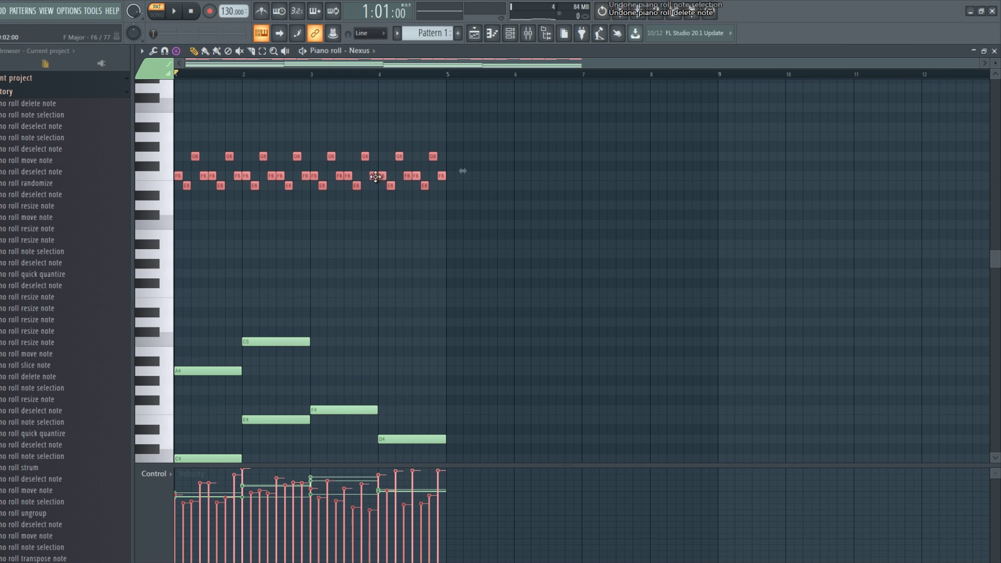
pyautogui.scroll(-5, 469, 190)
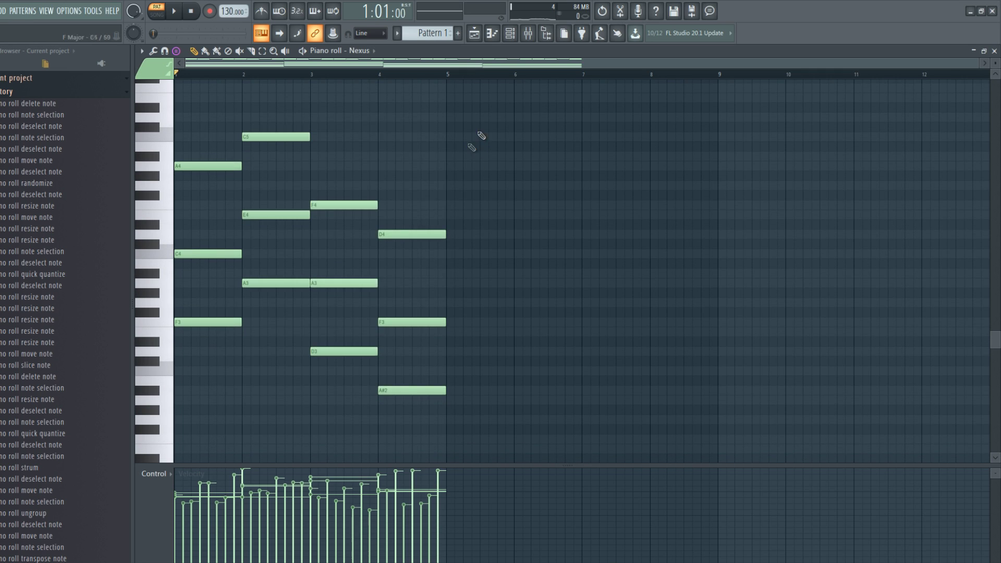
pyautogui.moveTo(480, 114); pyautogui.dragTo(225, 399)
pyautogui.moveTo(241, 322); pyautogui.dragTo(198, 323)
# Duplicate the shortened chords twice, then undo the copies and the shortening.
pyautogui.hotkey('ctrl', 'b')
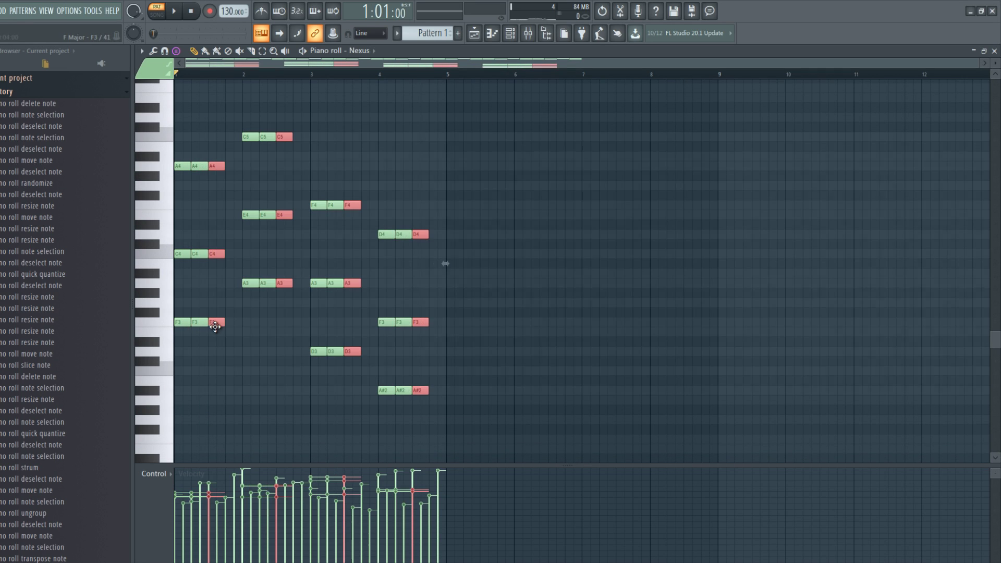
pyautogui.hotkey('ctrl', 'b')
pyautogui.click(264, 355)
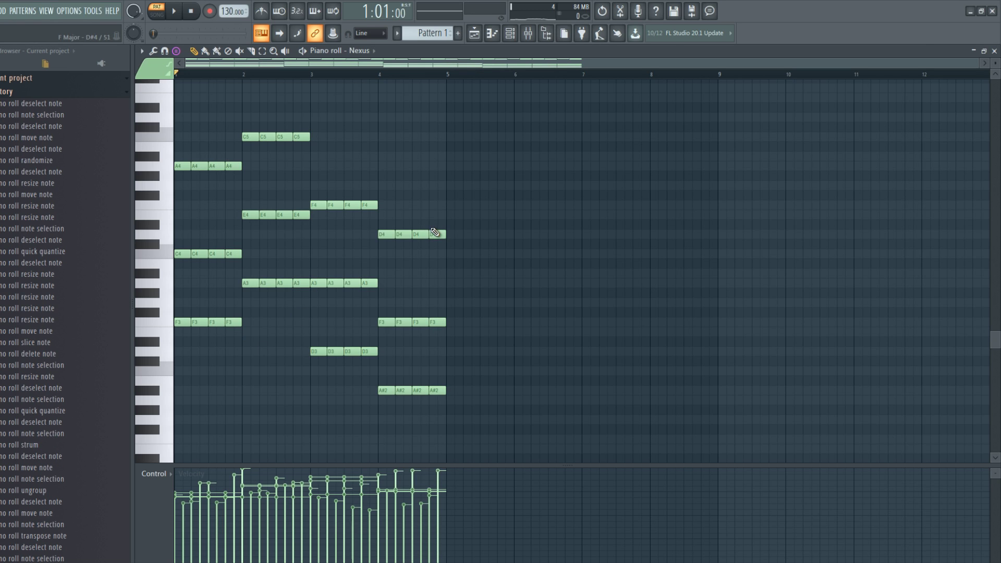
pyautogui.hotkey('ctrl', 'z')
pyautogui.hotkey('ctrl', 'z')
pyautogui.hotkey('ctrl', 'z')
pyautogui.hotkey('ctrl', 'z')
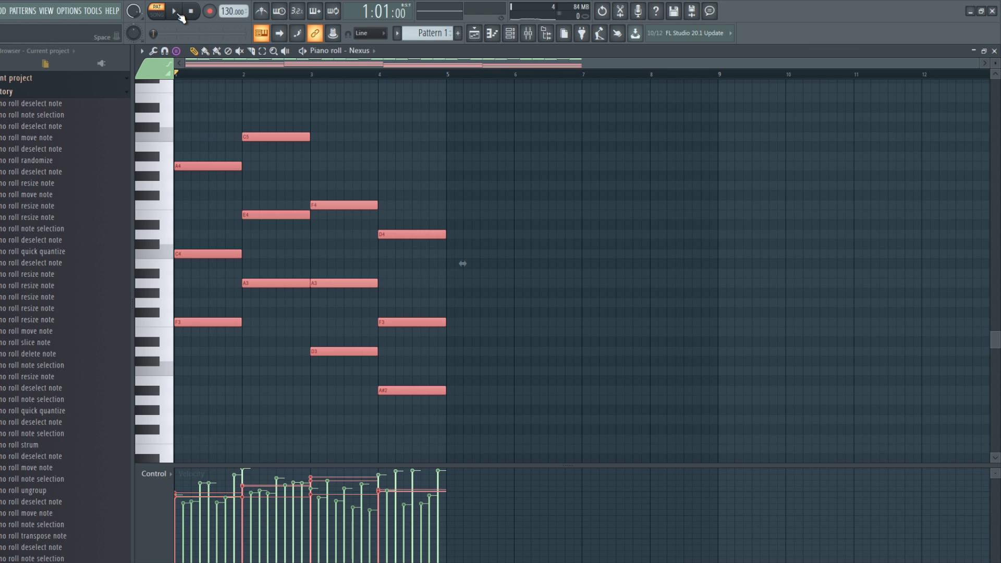
# Play the pattern and audition the Default, Trance 5 and Off beat 1 chop patterns on the chords.
pyautogui.click(175, 11)
pyautogui.click(153, 51)
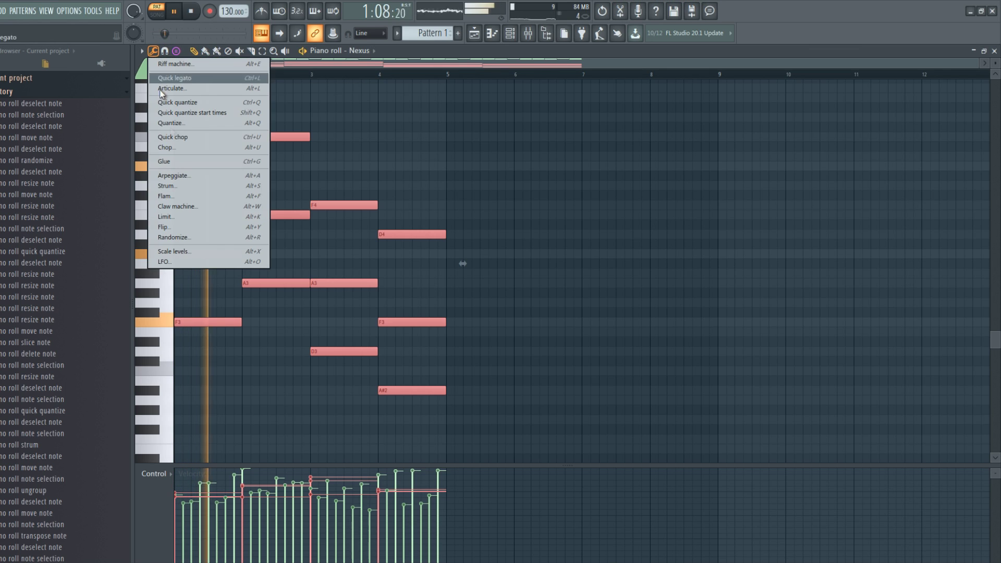
pyautogui.click(167, 147)
pyautogui.click(546, 225)
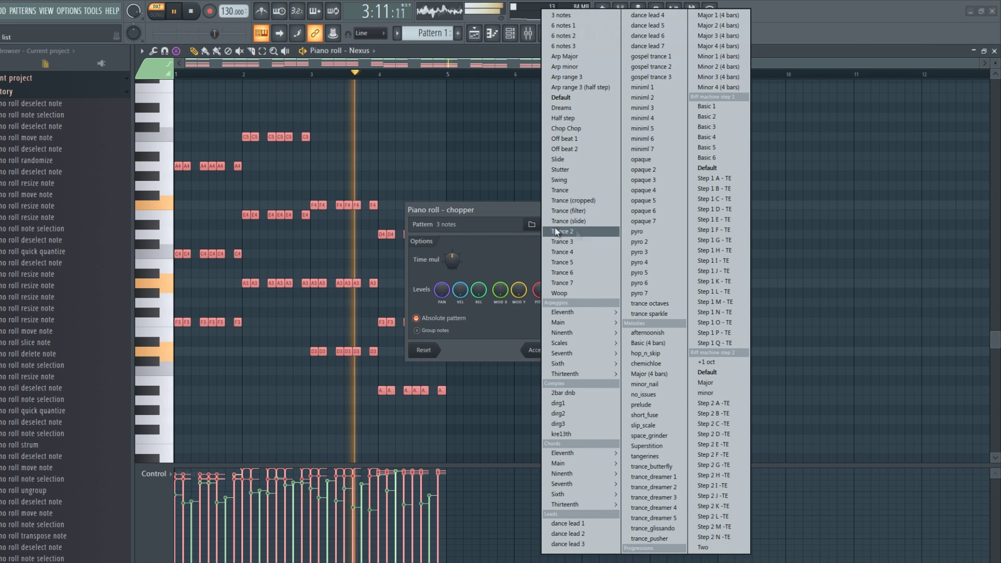
pyautogui.click(574, 97)
pyautogui.click(546, 224)
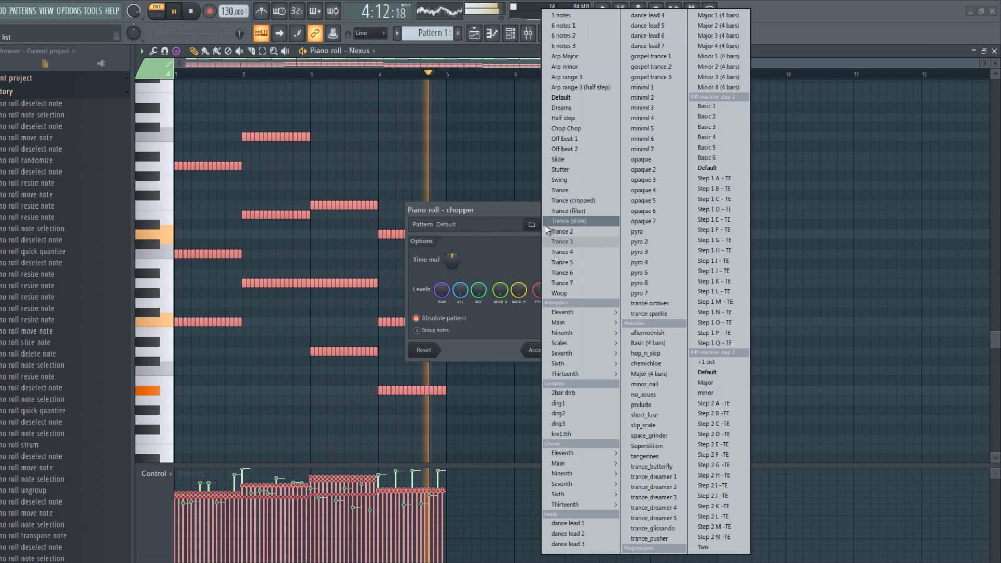
pyautogui.click(569, 260)
pyautogui.click(546, 224)
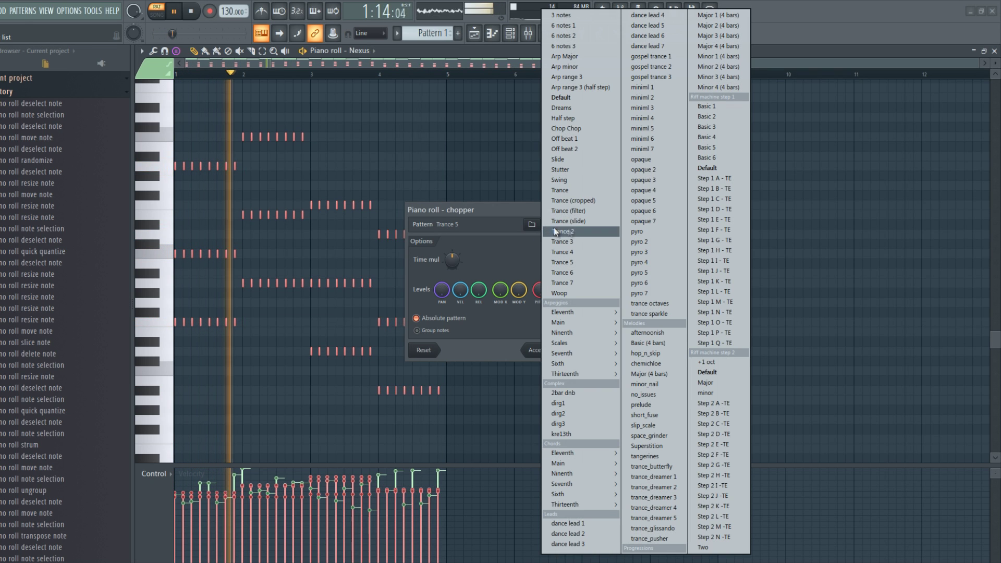
pyautogui.click(574, 140)
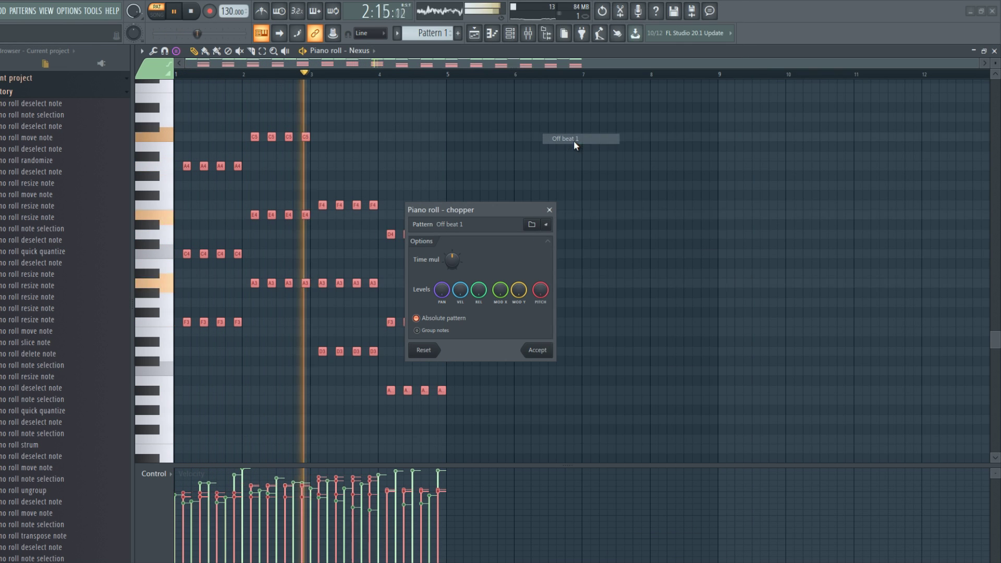
# Chop the chords with the 6 notes 1 pattern, accept it, and stop playback.
pyautogui.click(546, 225)
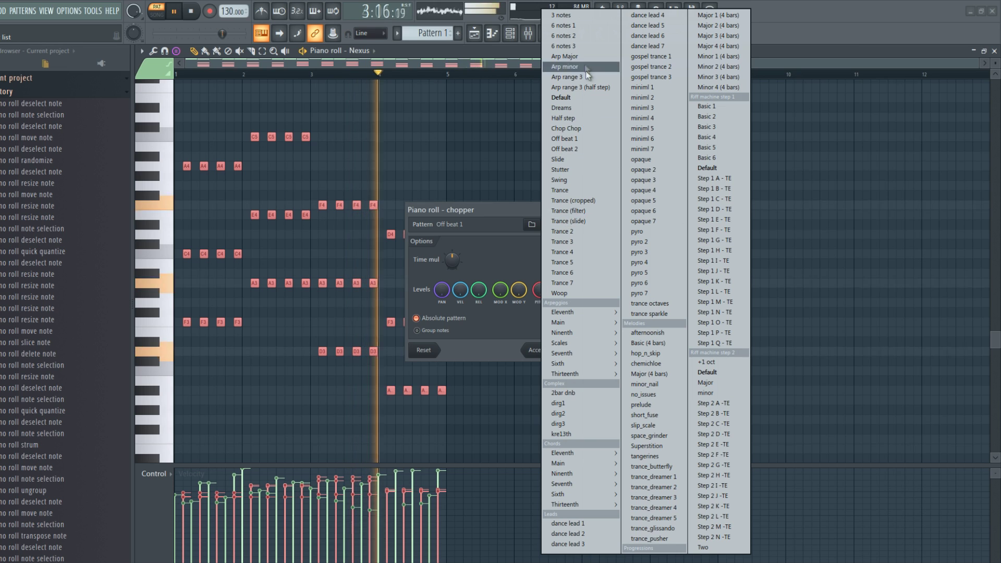
pyautogui.click(571, 26)
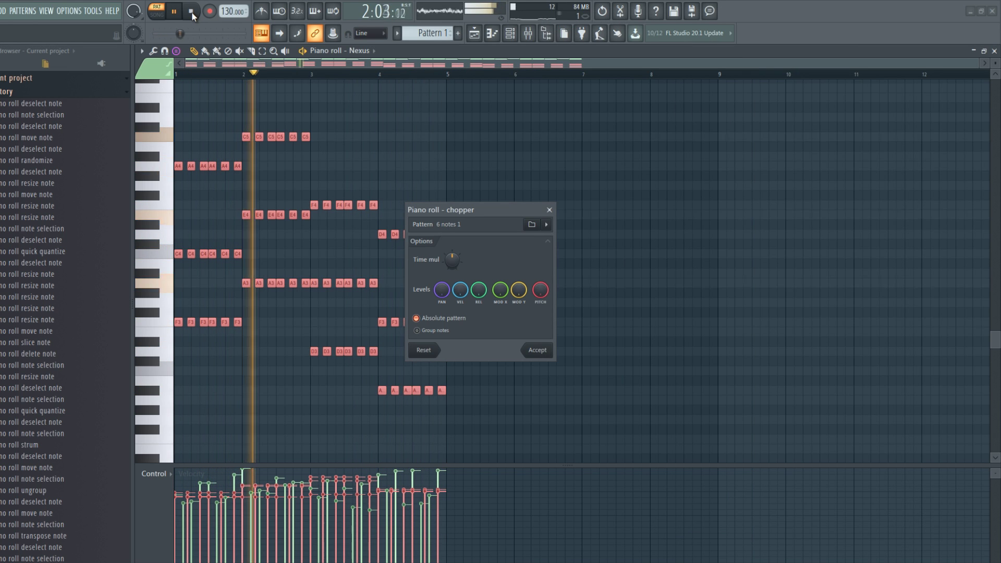
pyautogui.click(538, 349)
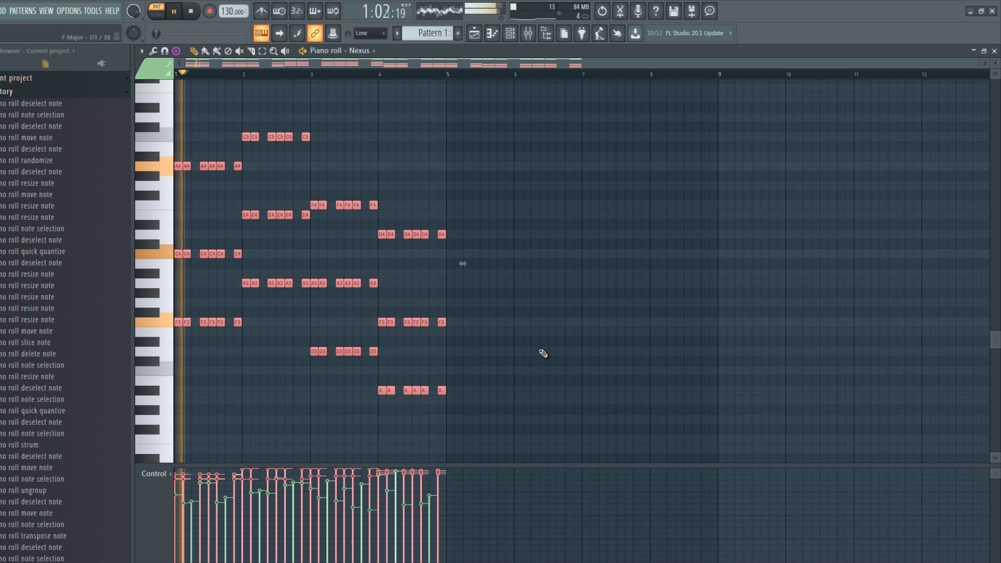
pyautogui.click(200, 11)
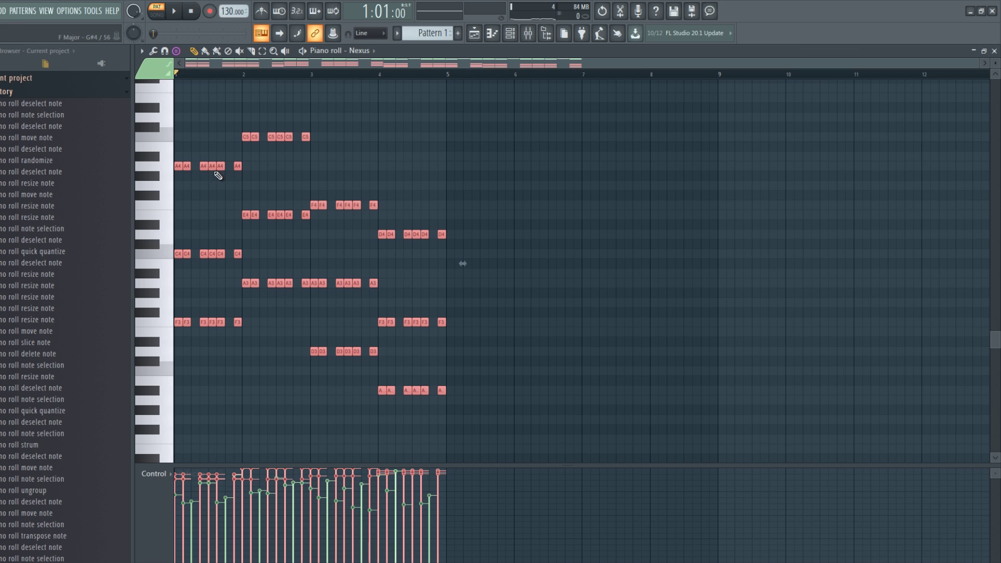
pyautogui.scroll(4, 313, 198)
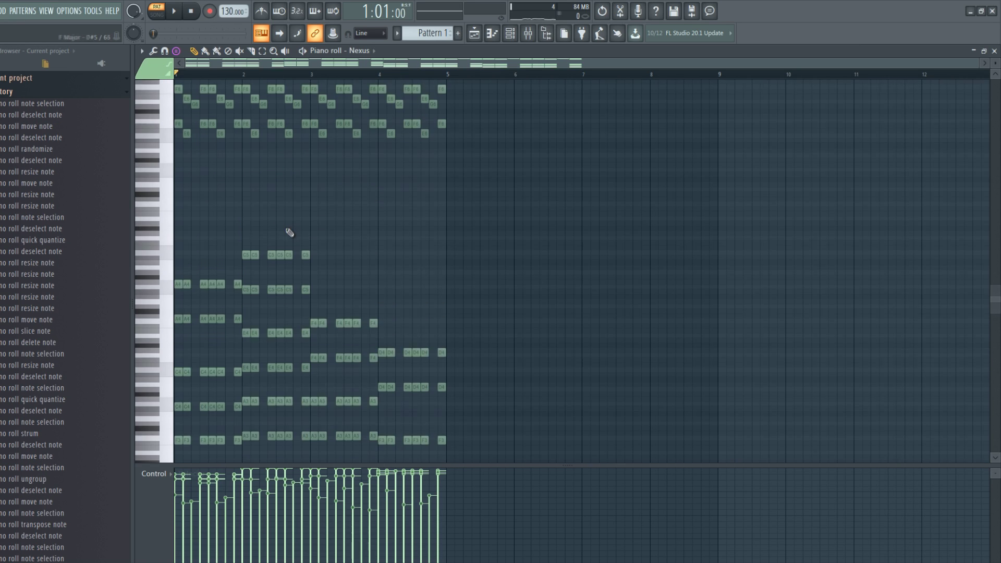
pyautogui.scroll(-3, 471, 225)
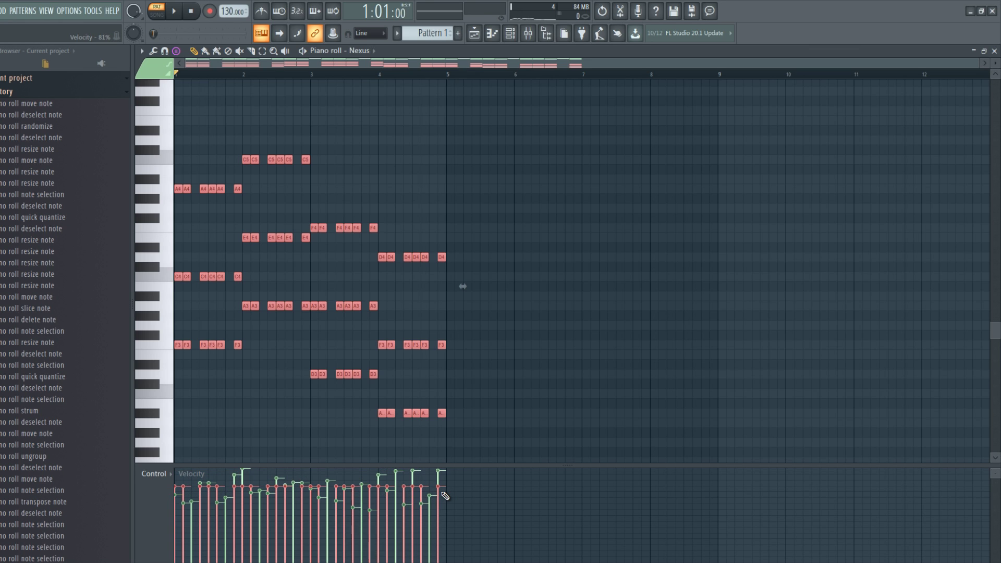
pyautogui.press('space')
pyautogui.scroll(5, 469, 234)
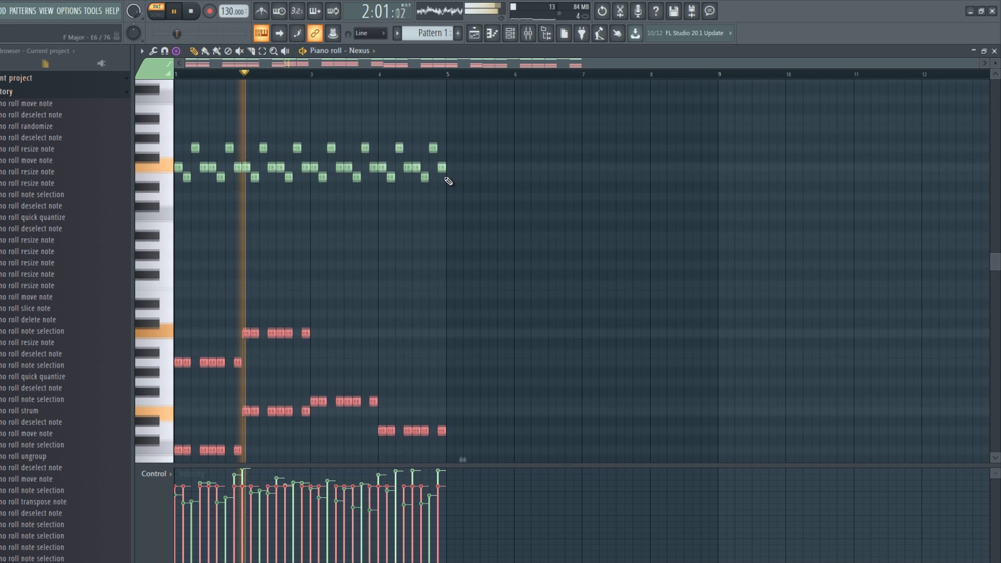
pyautogui.press('space')
pyautogui.scroll(3, 462, 78)
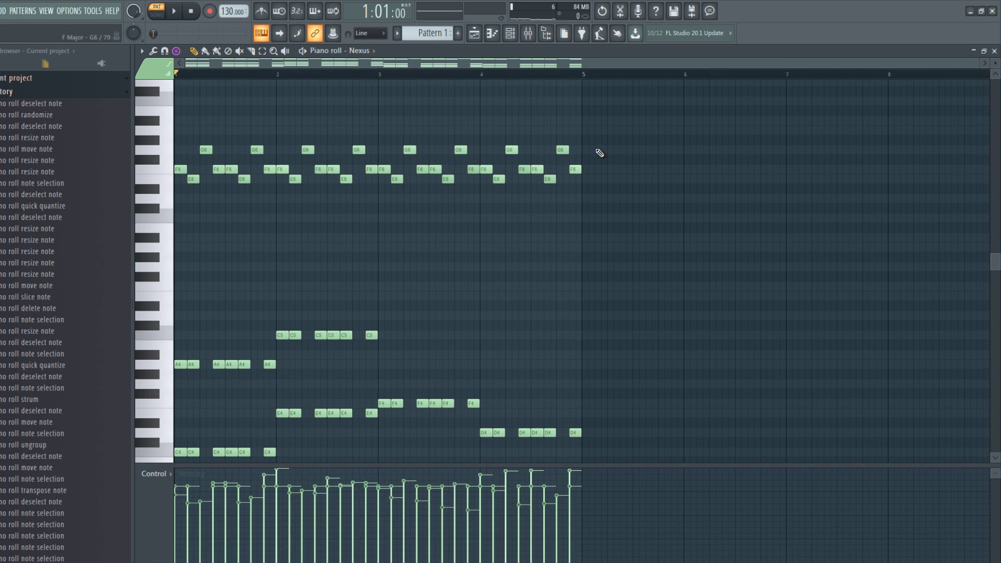
pyautogui.scroll(-2, 602, 151)
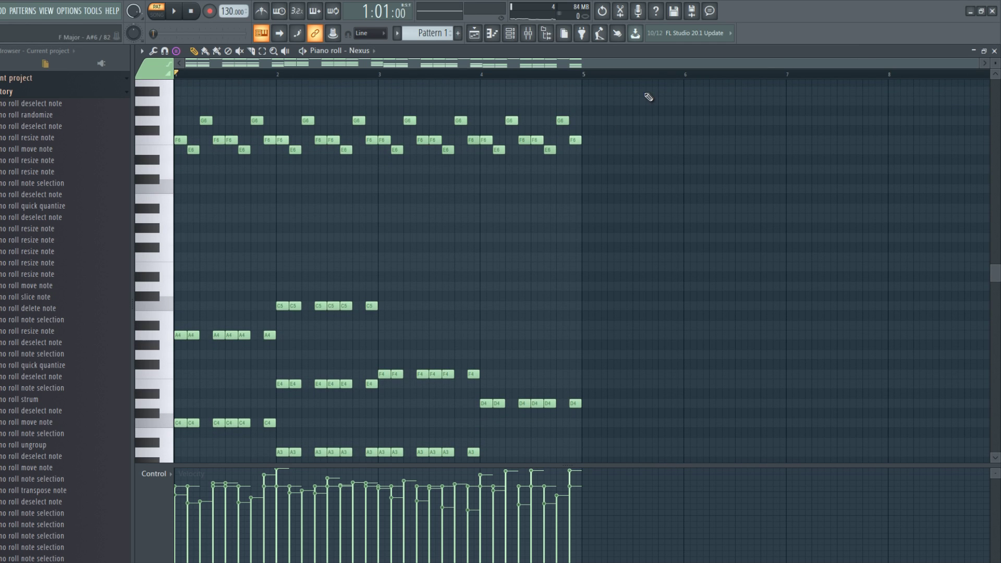
pyautogui.moveTo(649, 97); pyautogui.dragTo(208, 459)
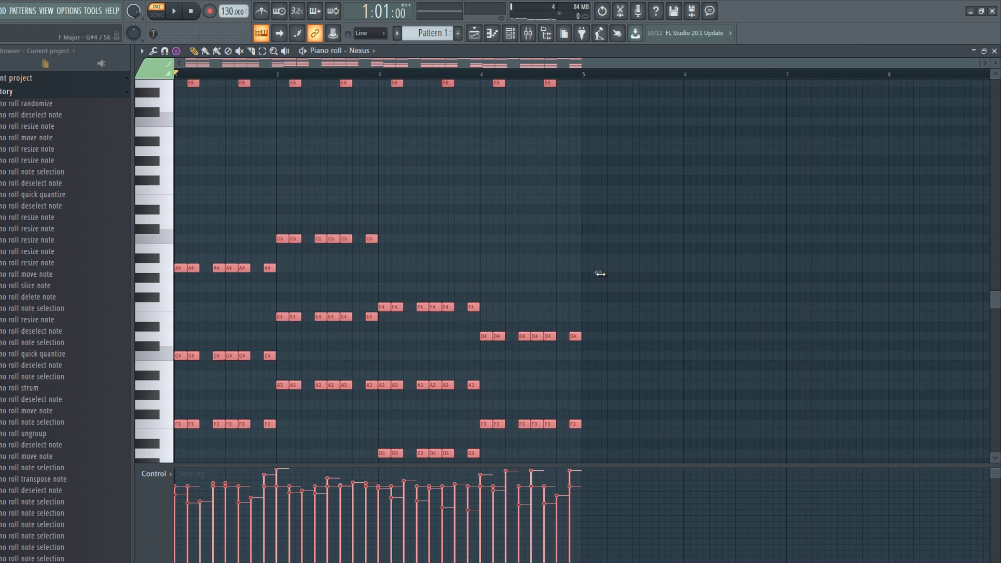
# Time-stretch the selected chord slices so they end at bar 7, then play back to check.
pyautogui.moveTo(598, 274)
pyautogui.mouseDown()
pyautogui.moveTo(945, 266)
pyautogui.moveTo(380, 280)
pyautogui.moveTo(597, 290)
pyautogui.mouseUp()
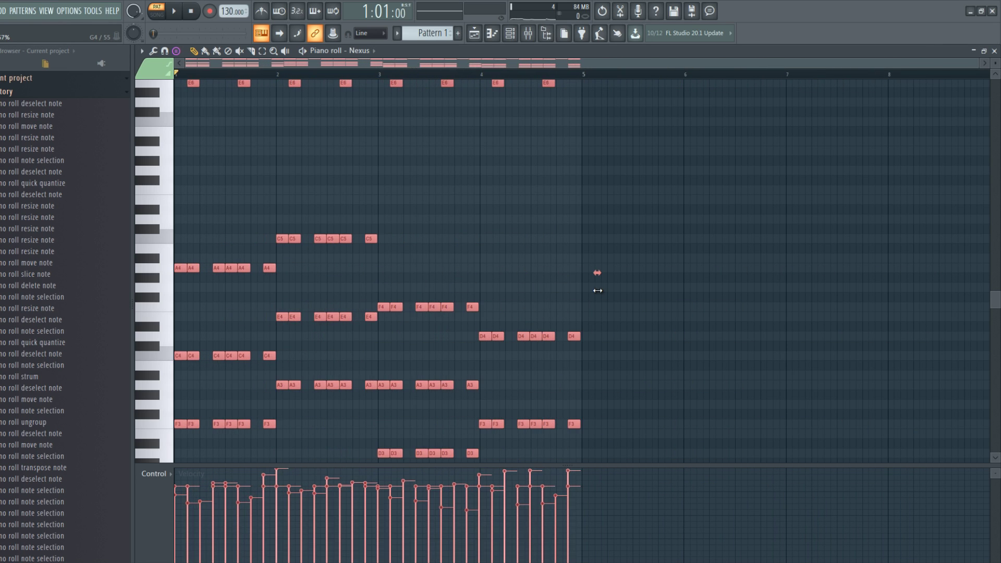
pyautogui.scroll(-3, 597, 281)
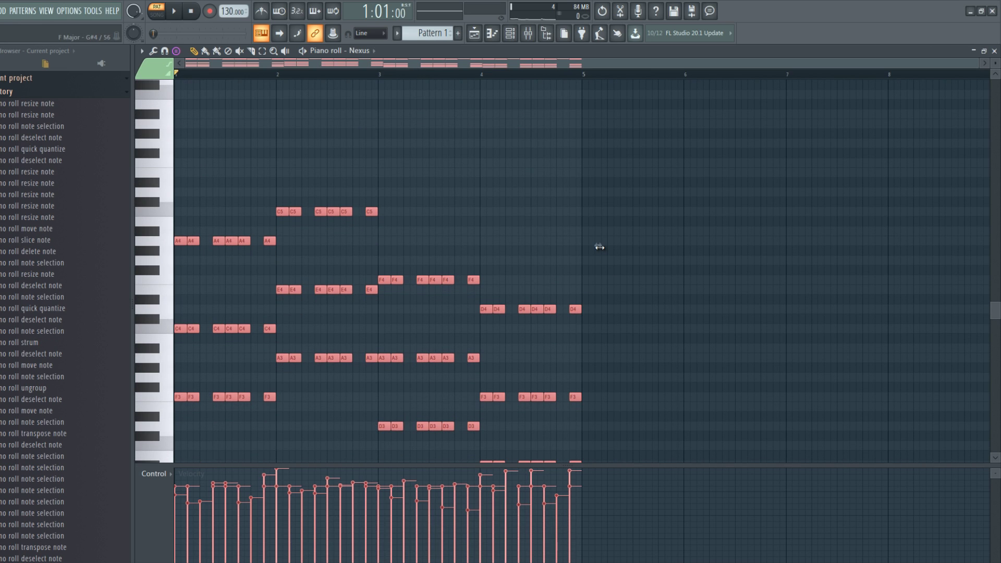
pyautogui.moveTo(644, 246); pyautogui.dragTo(400, 266)
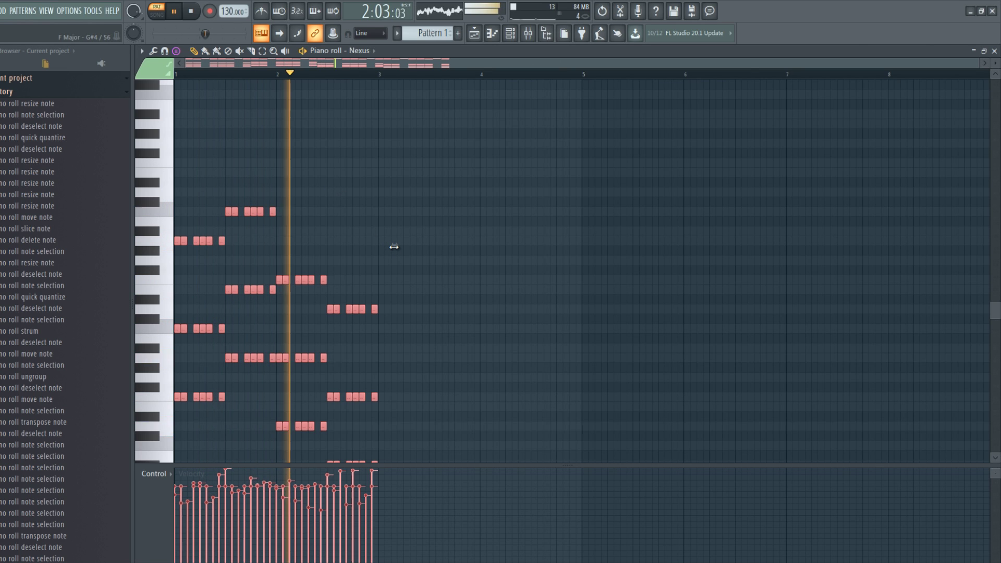
pyautogui.press('space')
pyautogui.moveTo(393, 247); pyautogui.dragTo(802, 247)
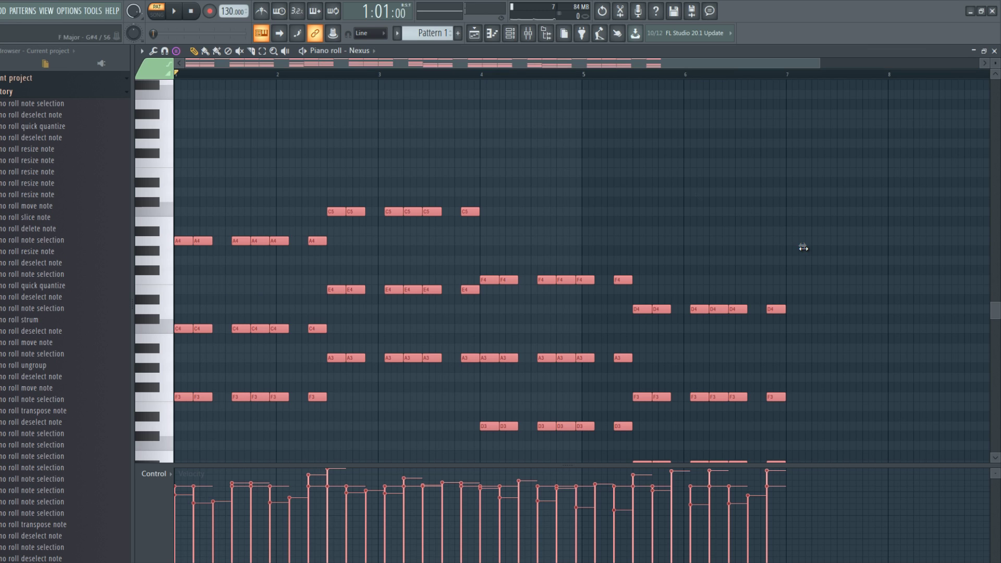
pyautogui.press('space')
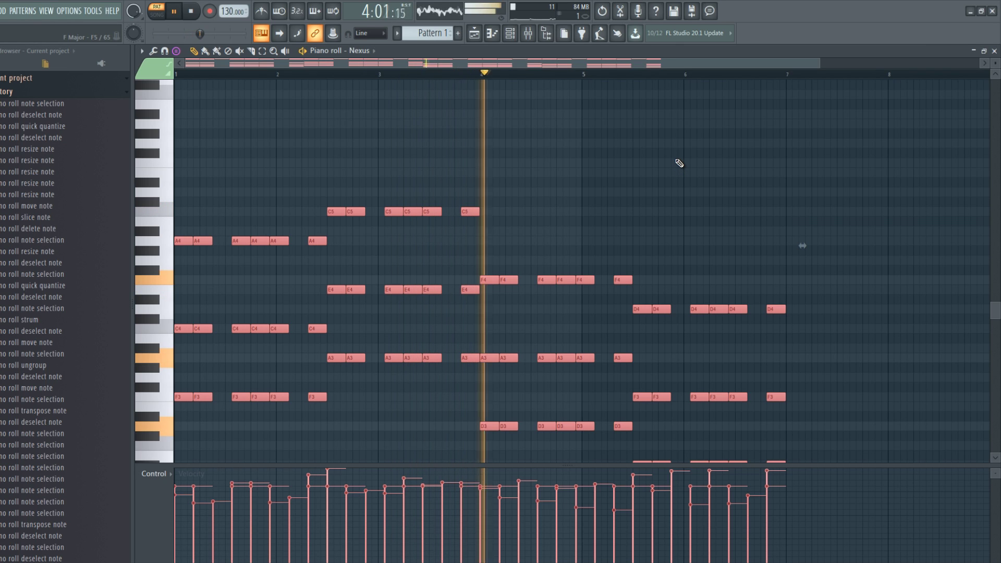
pyautogui.press('space')
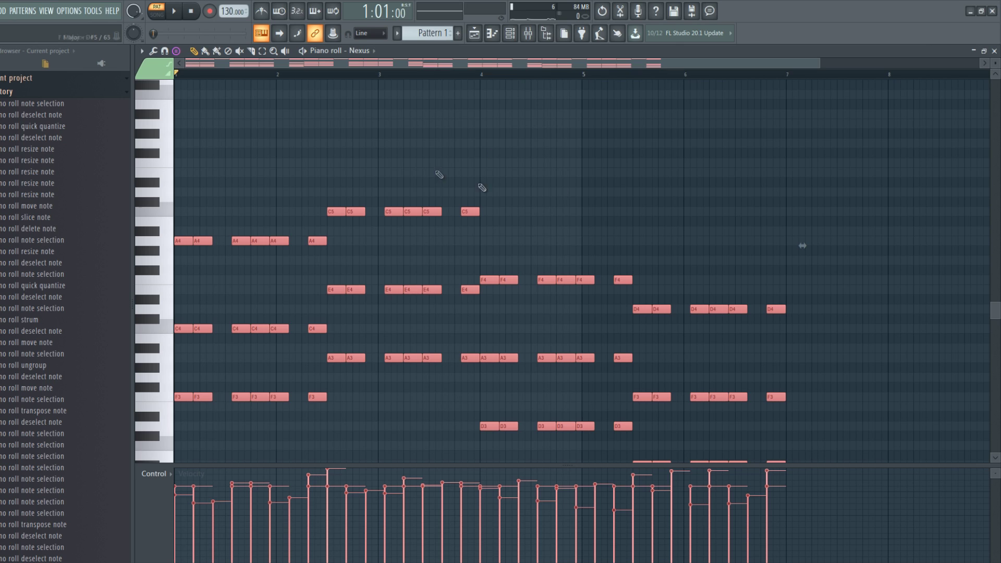
# Add a 3/4 time signature change to the Nexus pattern.
pyautogui.hotkey('ctrl', 'a')
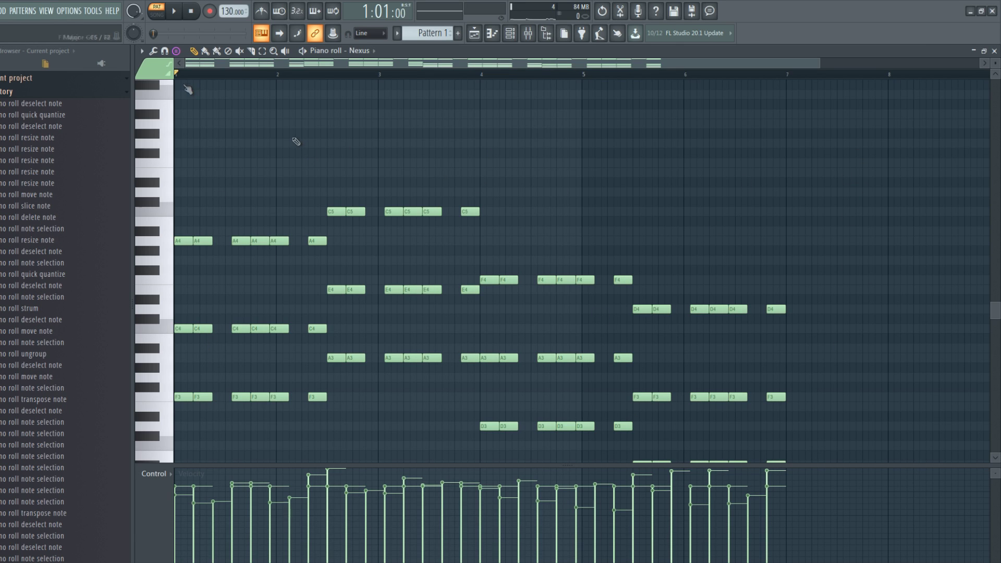
pyautogui.click(142, 52)
pyautogui.moveTo(186, 168)
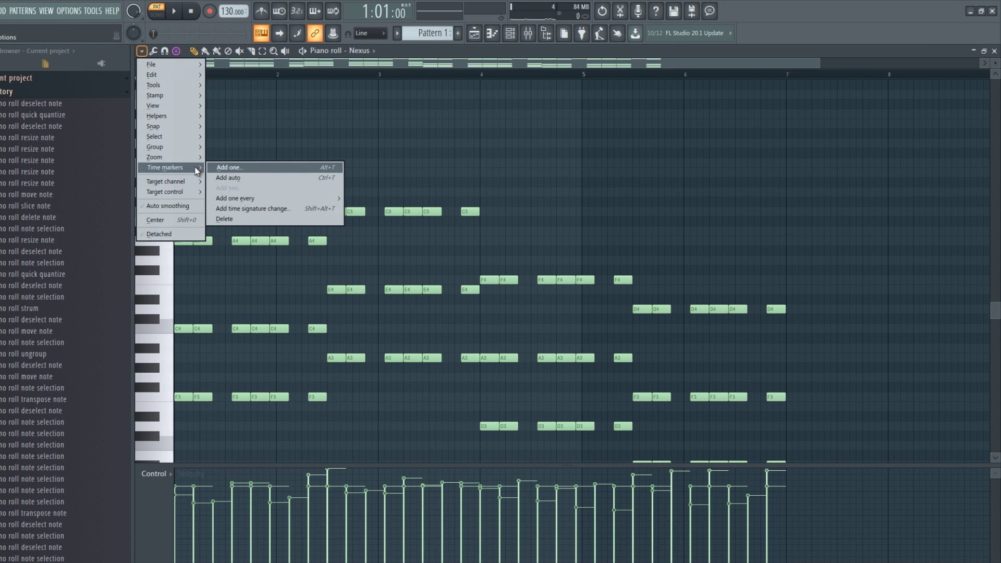
pyautogui.click(260, 209)
pyautogui.click(499, 269)
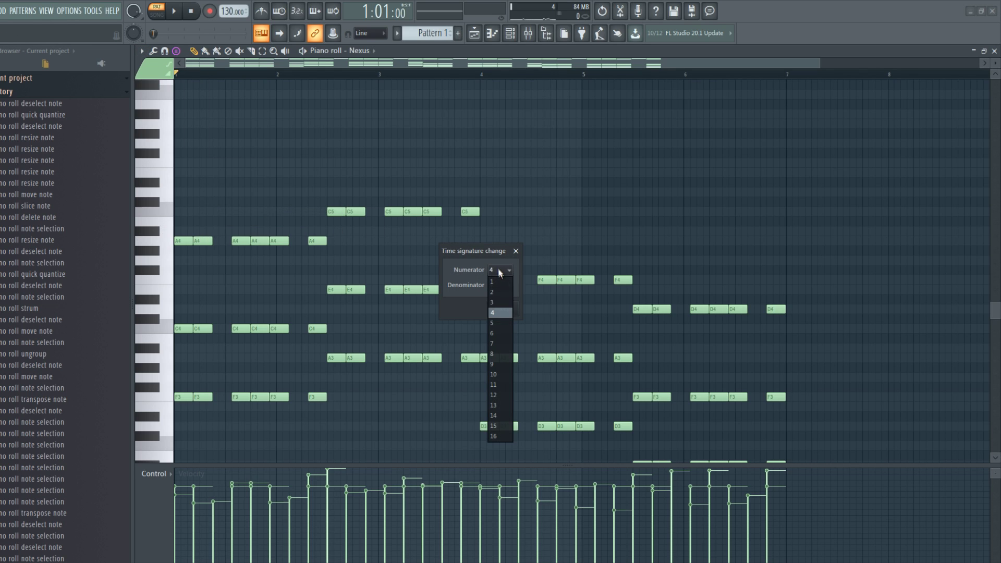
pyautogui.click(499, 302)
pyautogui.click(502, 309)
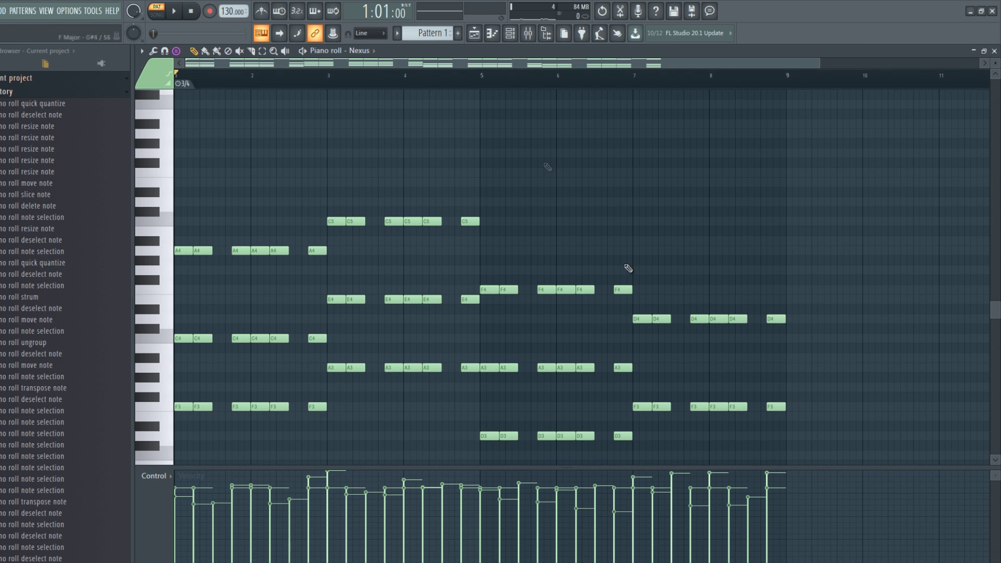
# Close the piano roll and place Pattern 1 at bar 1 of Track 1 in the playlist.
pyautogui.scroll(-2, 627, 221)
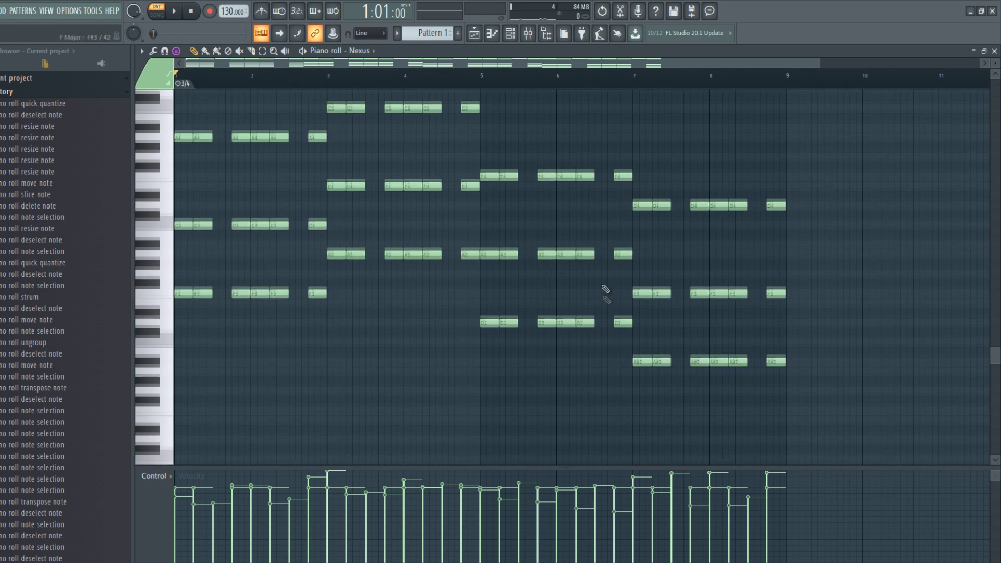
pyautogui.scroll(5, 714, 404)
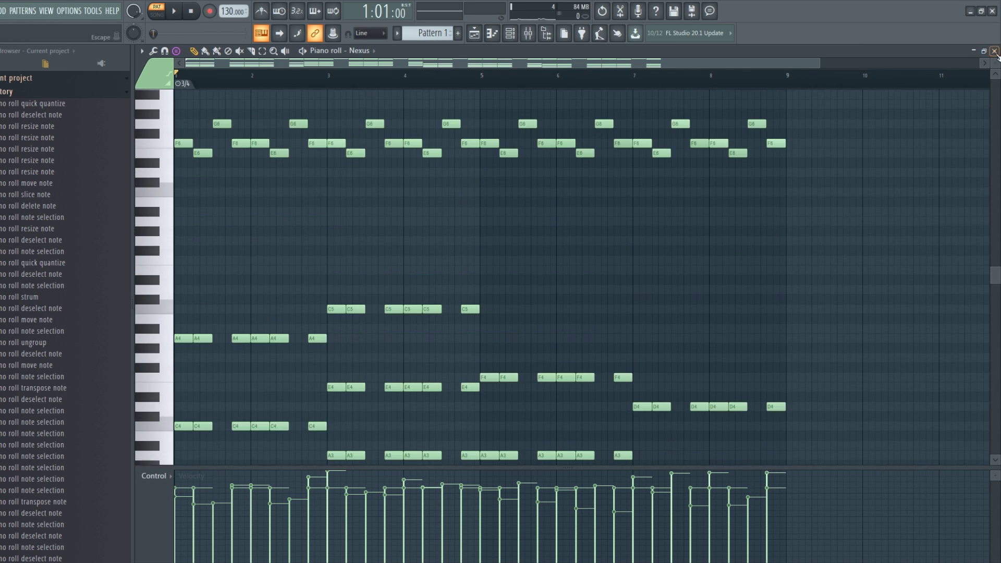
pyautogui.click(996, 52)
pyautogui.click(708, 96)
pyautogui.moveTo(708, 96); pyautogui.dragTo(633, 96)
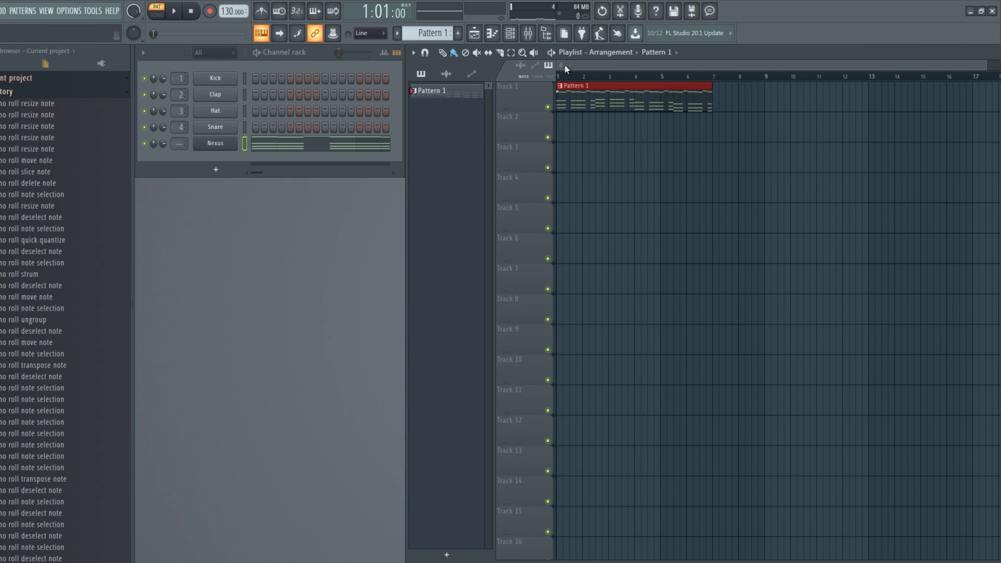
# Open Pattern 1 in the piano roll and play it back in 3/4.
pyautogui.doubleClick(654, 95)
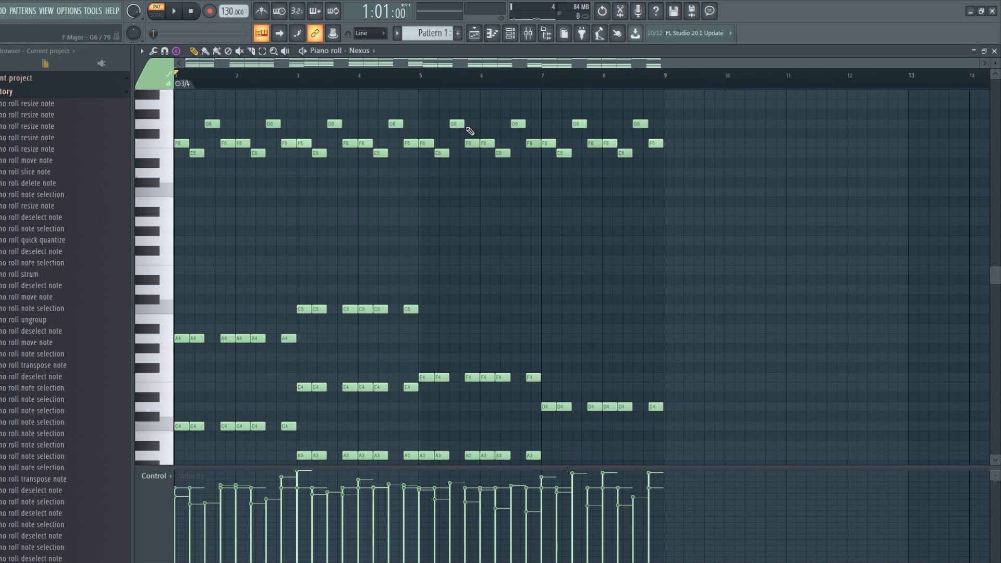
pyautogui.scroll(3, 493, 79)
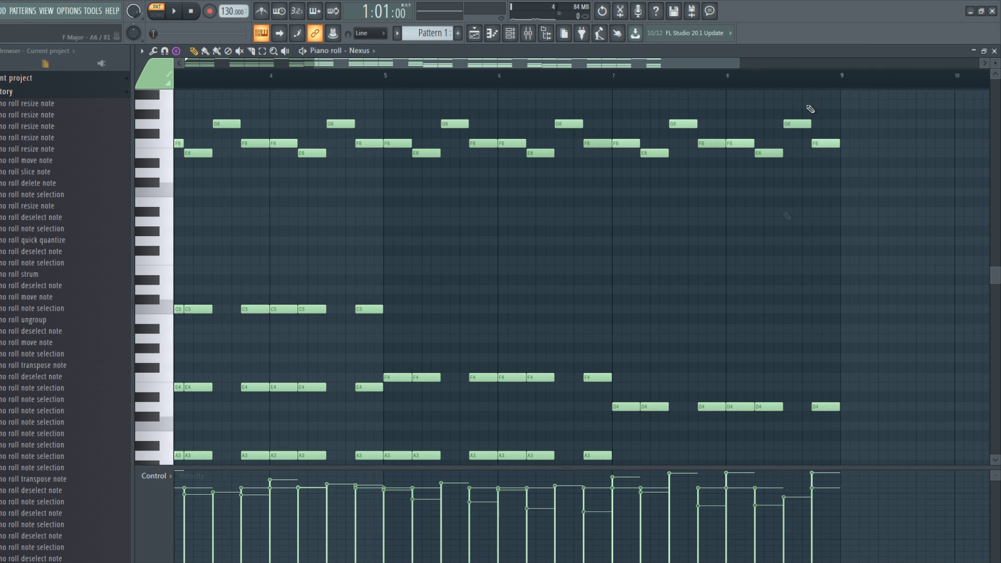
pyautogui.scroll(-3, 730, 79)
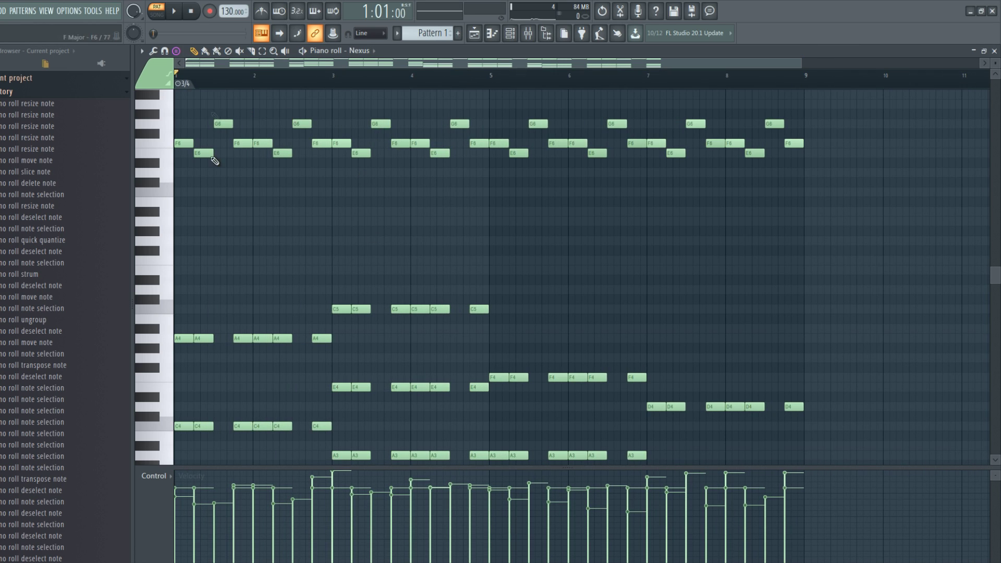
pyautogui.press('space')
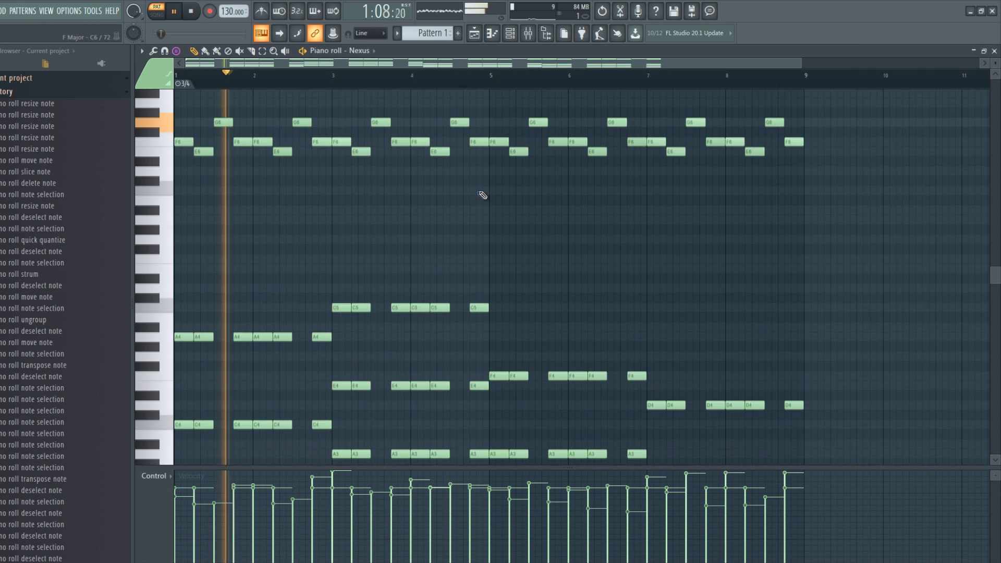
pyautogui.press('space')
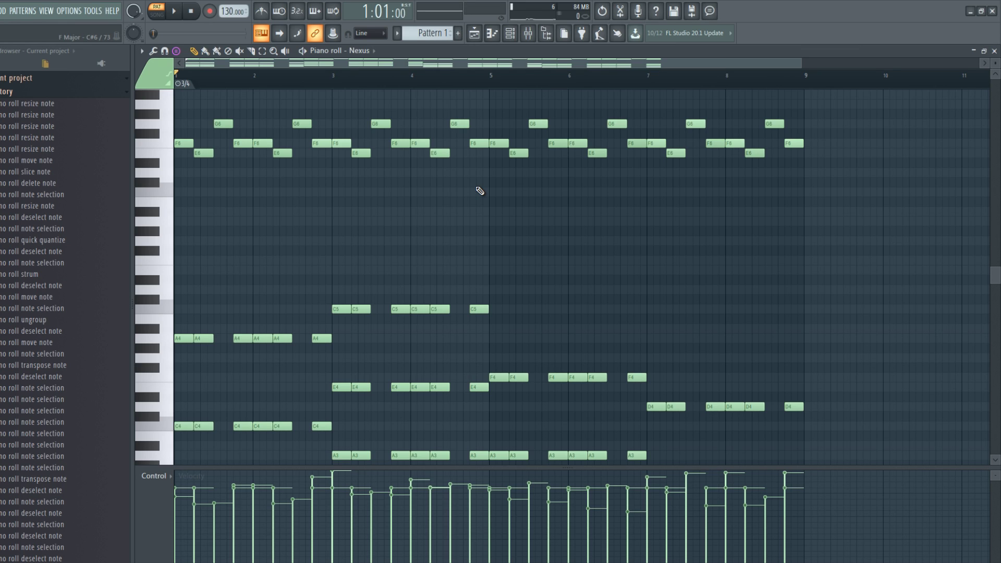
# Transpose all notes up three semitones into G# major and play the result.
pyautogui.press('Up')
pyautogui.press('Up')
pyautogui.press('Up')
pyautogui.press('space')
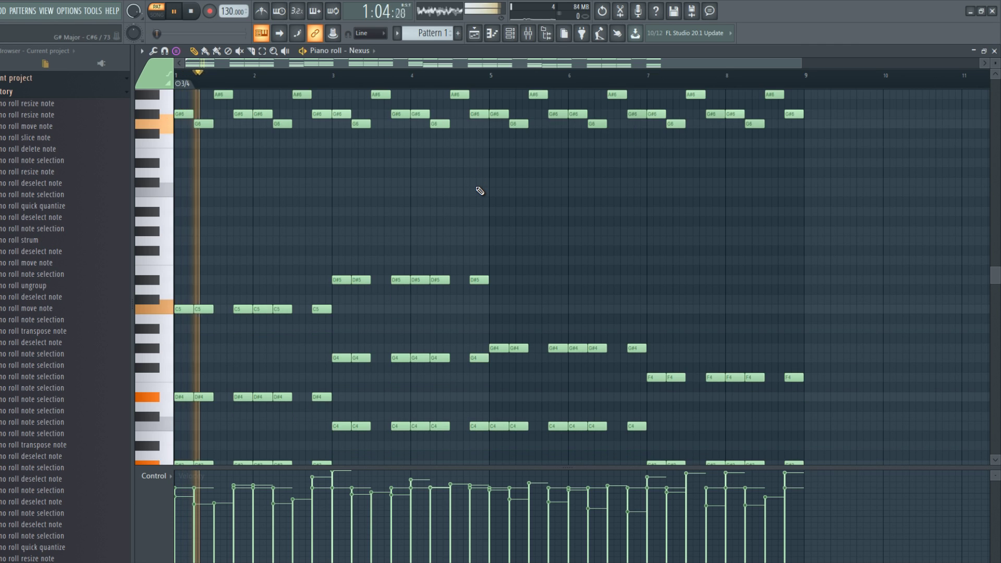
pyautogui.scroll(2, 476, 188)
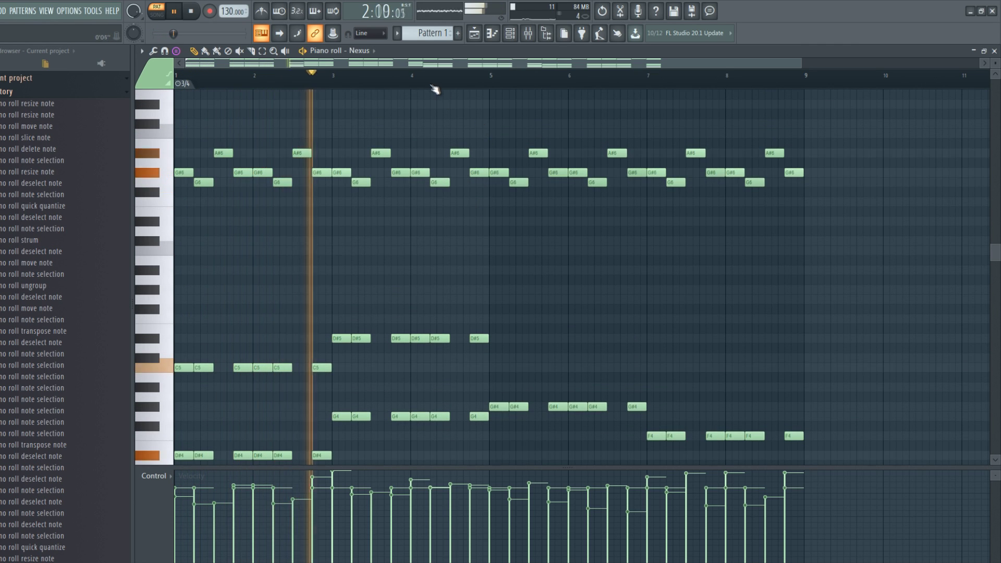
pyautogui.scroll(-2, 433, 89)
pyautogui.scroll(-2, 432, 181)
pyautogui.scroll(2, 437, 181)
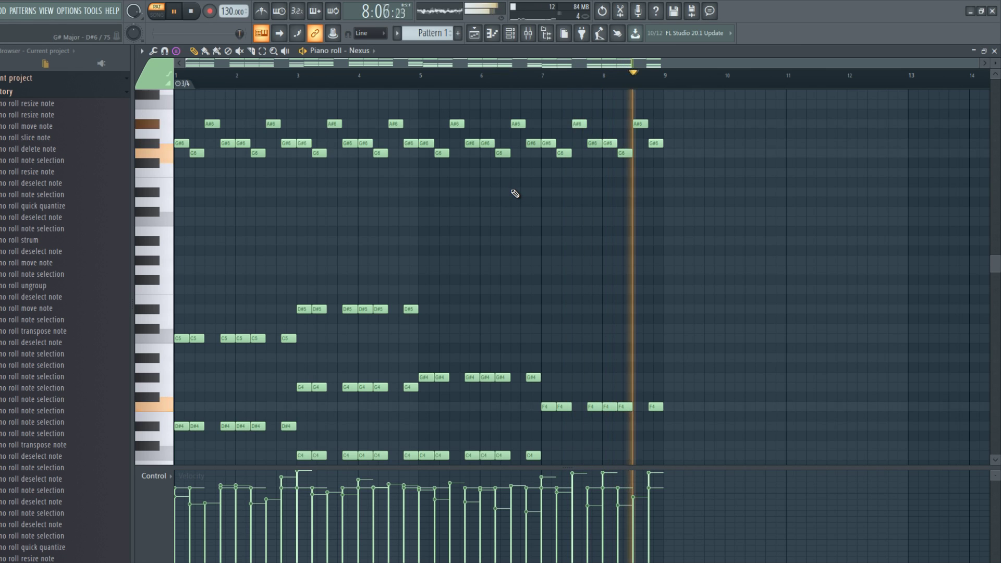
pyautogui.press('space')
pyautogui.scroll(-2, 369, 264)
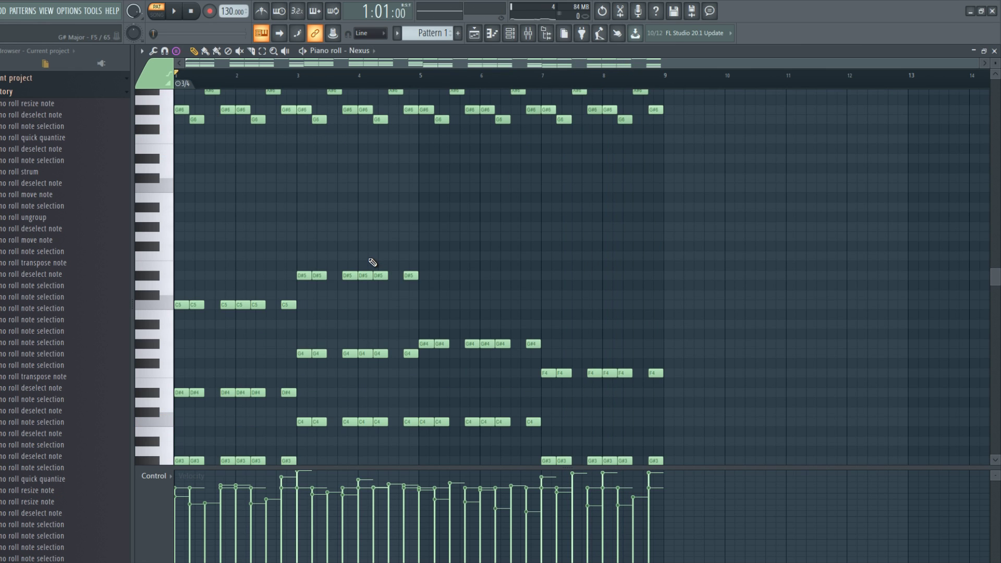